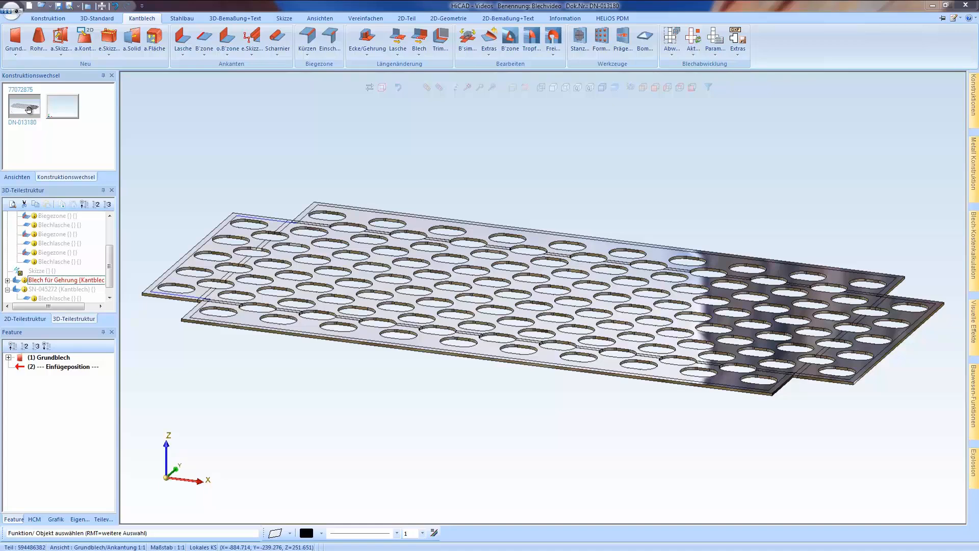
Edit the Grundblech feature and try taking its item number from the catalogue
left_click(31, 113)
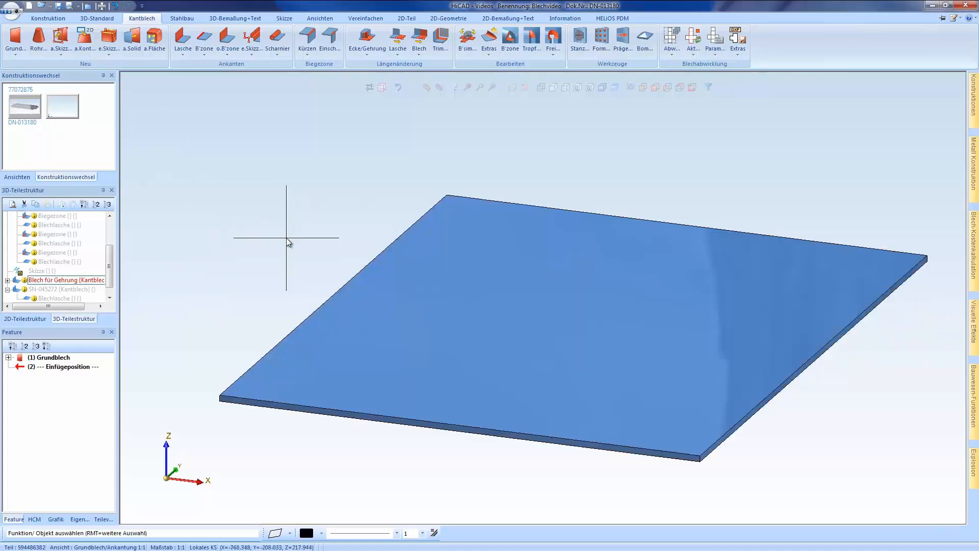
double_click(58, 358)
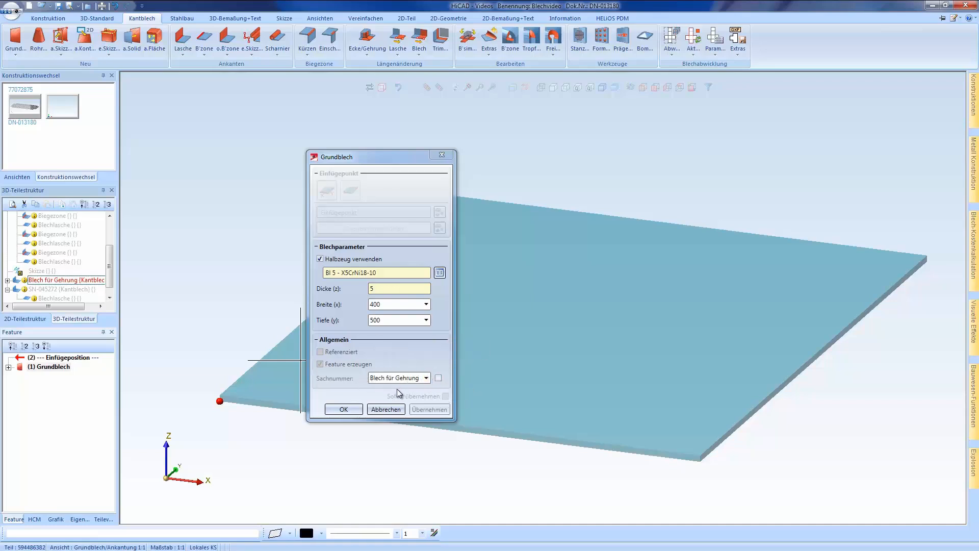
left_click(438, 379)
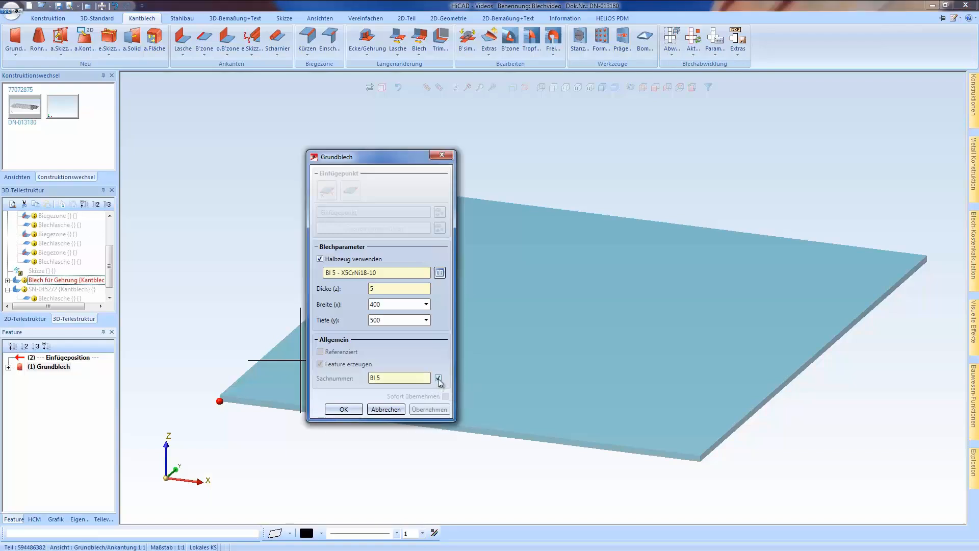
left_click(385, 409)
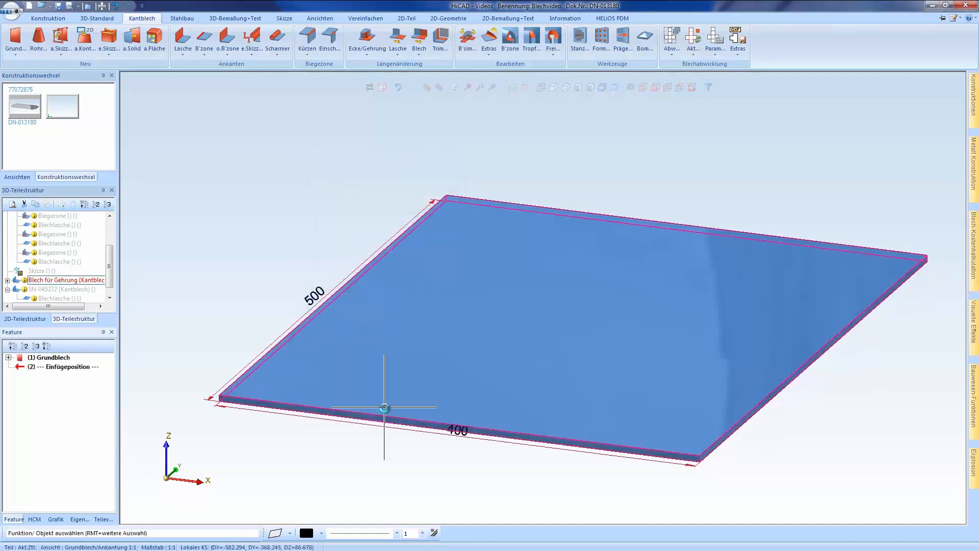
Start a Lasche ankanten flange on the base sheet's lower outer edge on its positive X side
scroll(314, 380, "down", 2)
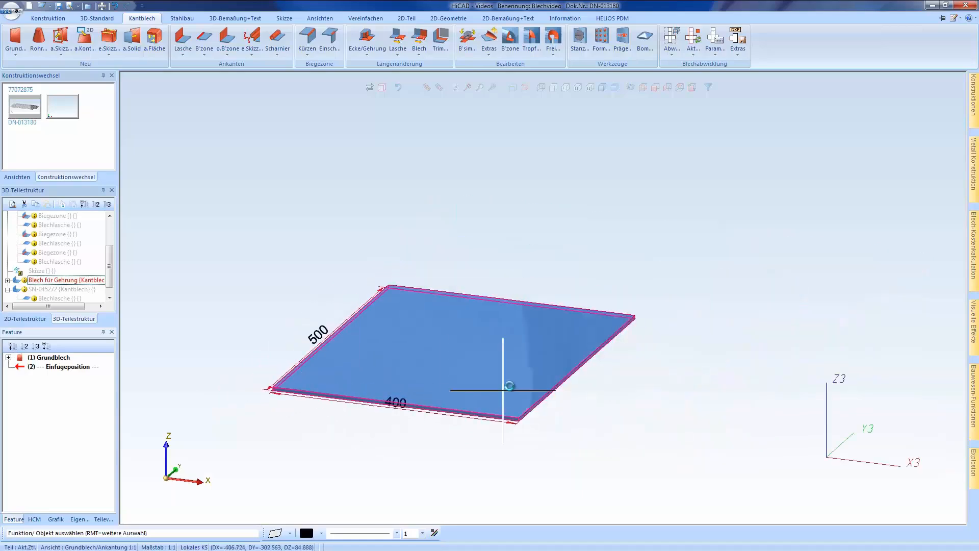
scroll(531, 402, "up", 2)
right_click(533, 404)
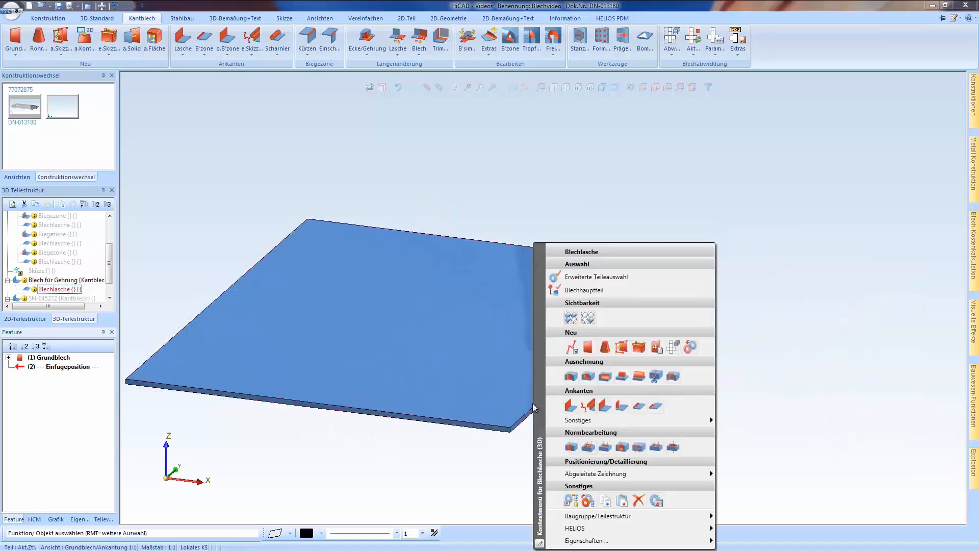
left_click(570, 406)
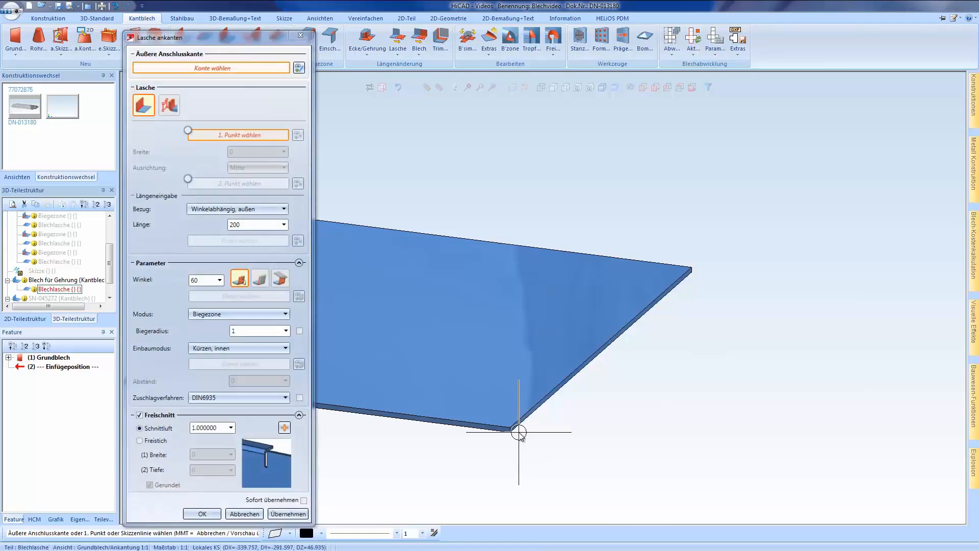
scroll(518, 432, "up", 2)
left_click(523, 413)
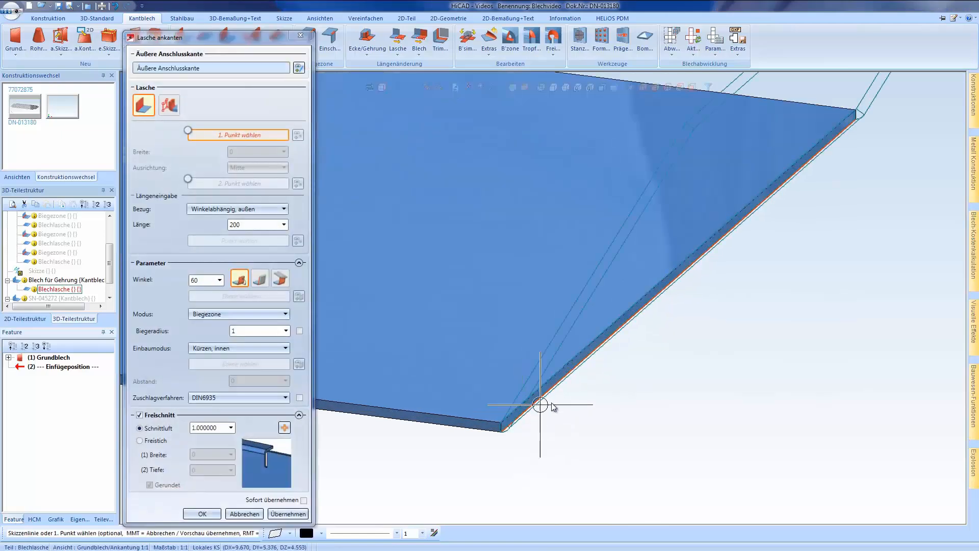
scroll(540, 405, "down", 2)
middle_click_drag(522, 341, 544, 334)
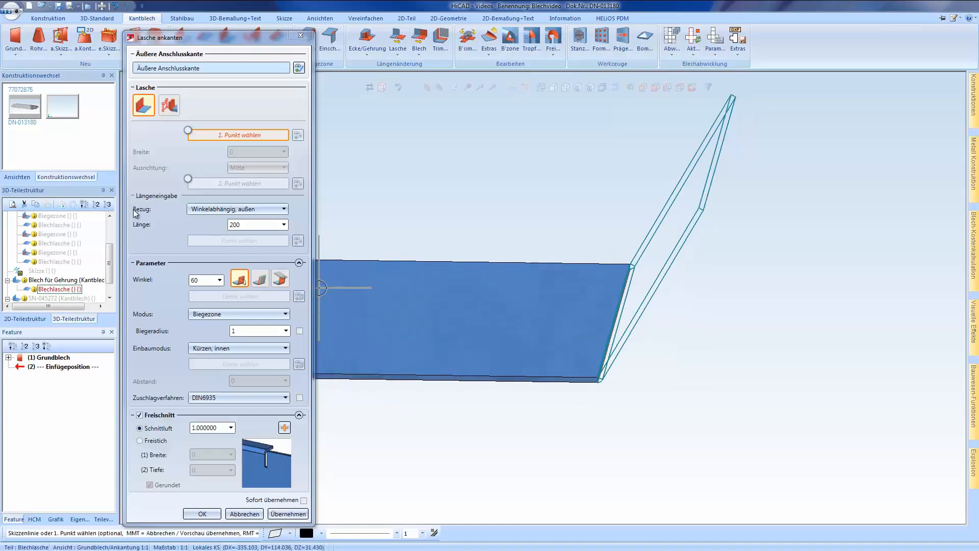
Create the flange 200 long at 60° with the length reference Winkelabhängig, außen
left_click(213, 209)
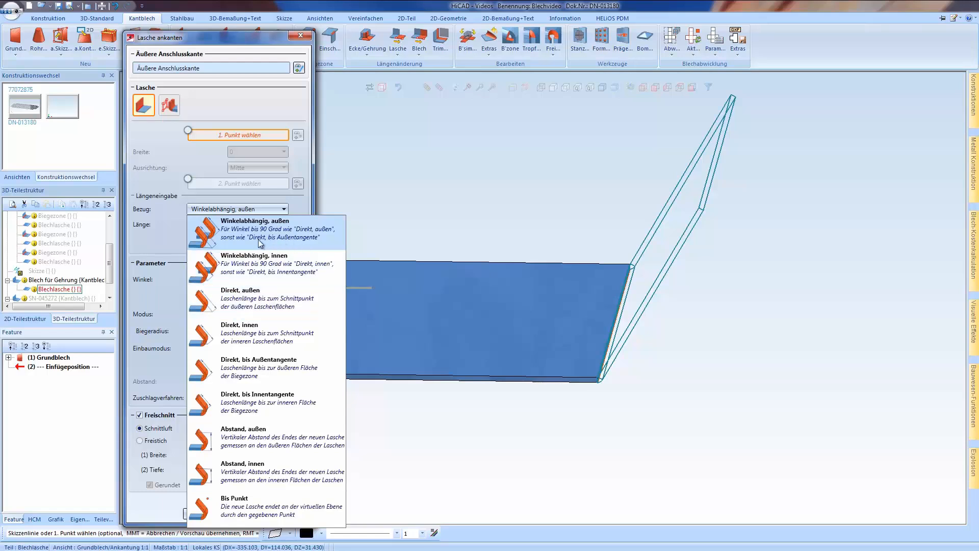
left_click(310, 242)
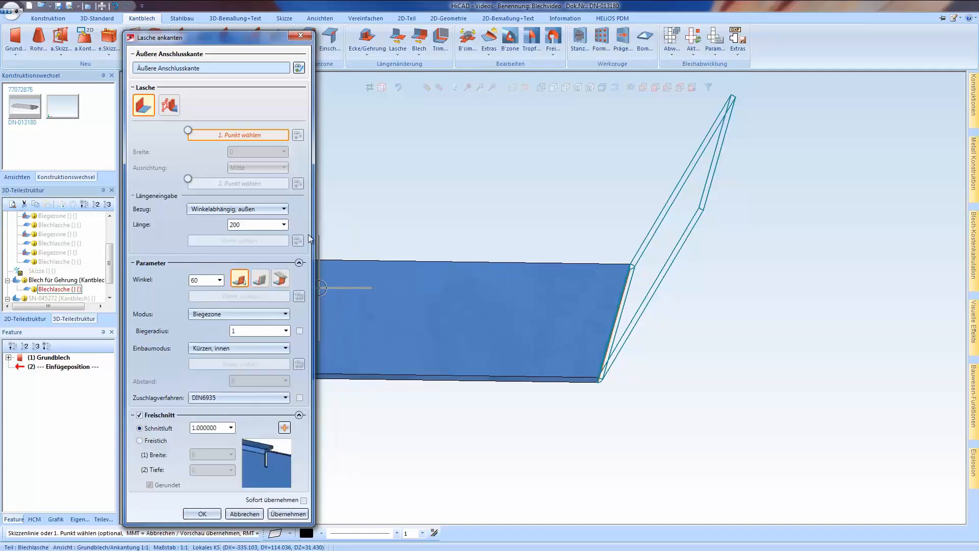
left_click(200, 514)
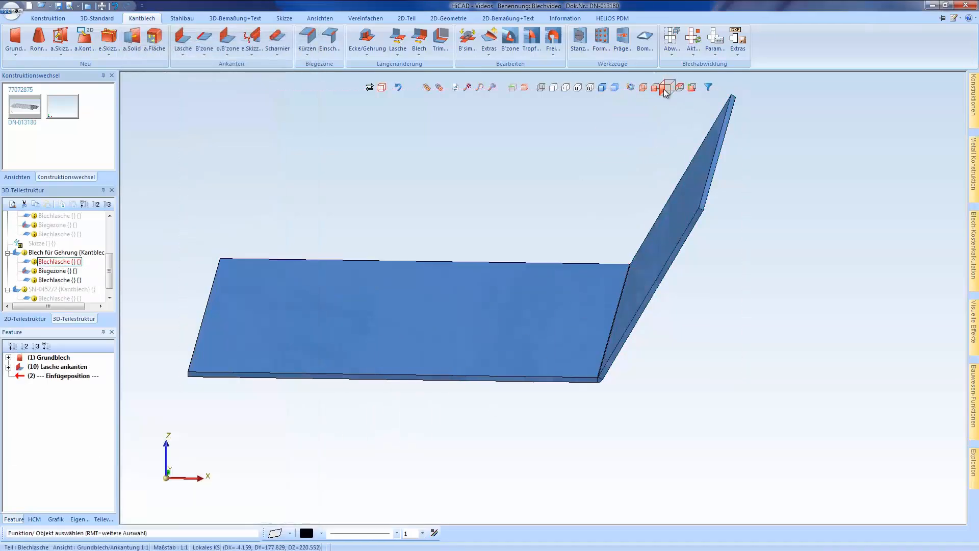
Show the flange feature's dimensions in the front view and set the bend angle to 90°
left_click(666, 88)
left_click(656, 87)
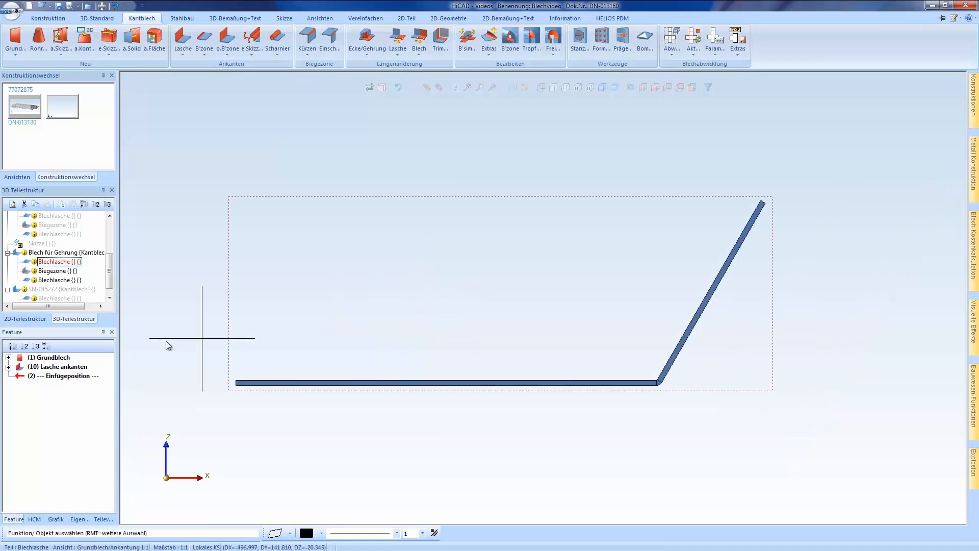
left_click(57, 367)
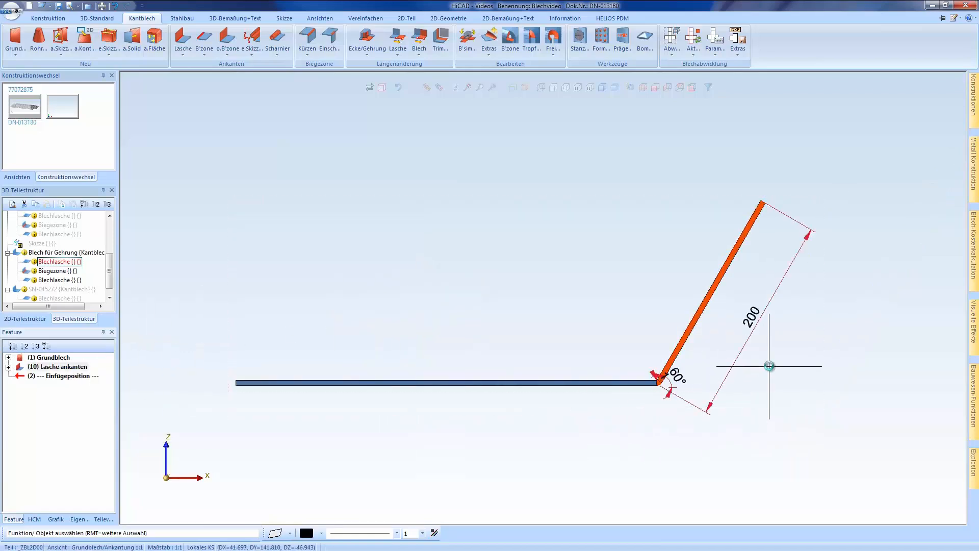
scroll(769, 365, "up", 3)
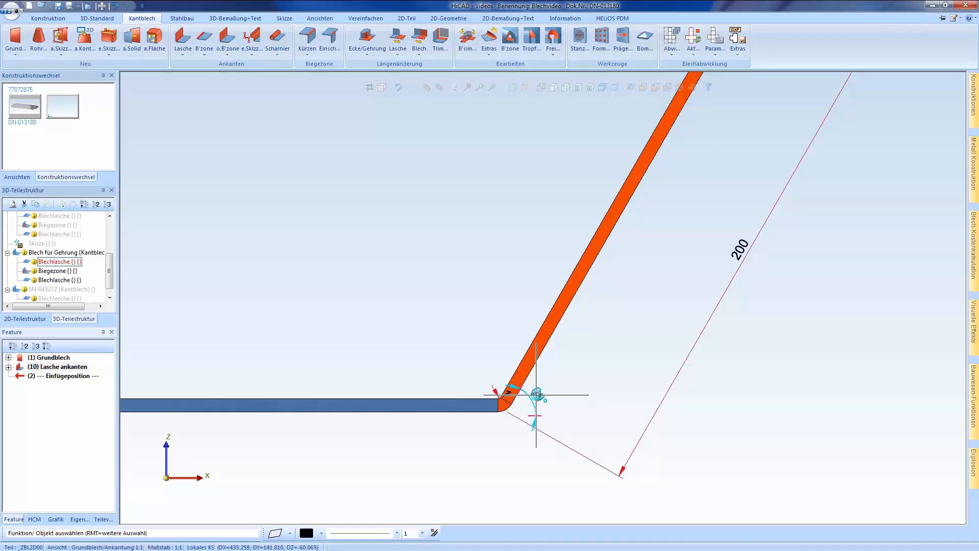
left_click(542, 396)
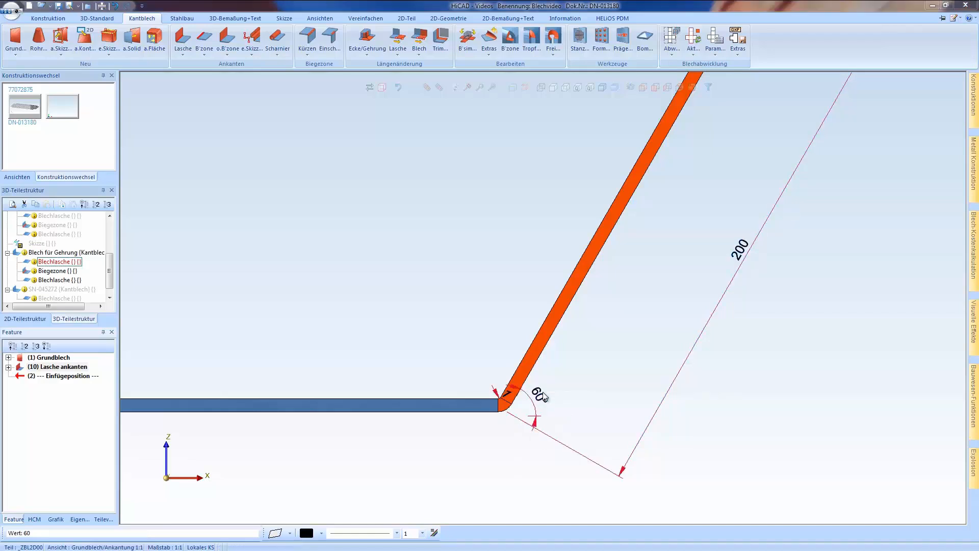
type("90")
key("Return")
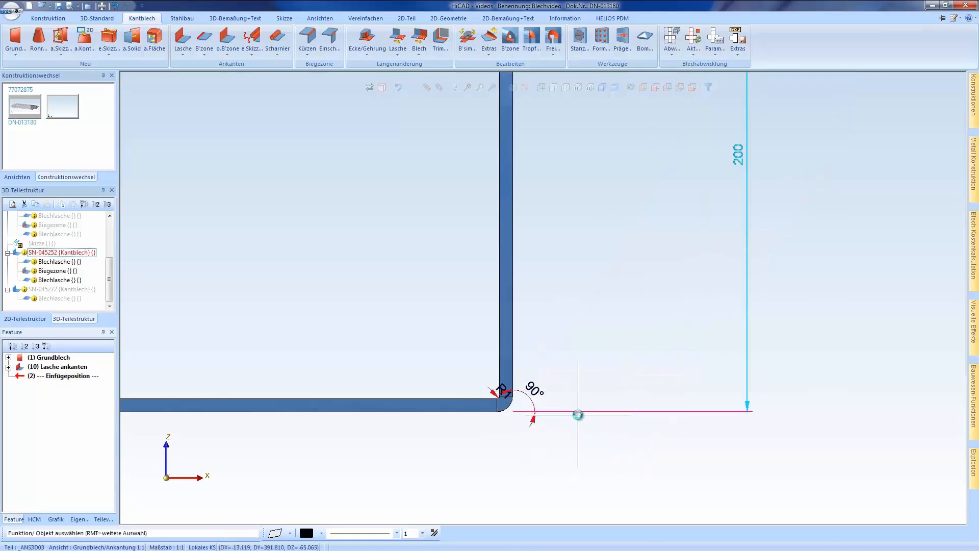
Set the flange's bend angle to 60°
left_click(533, 390)
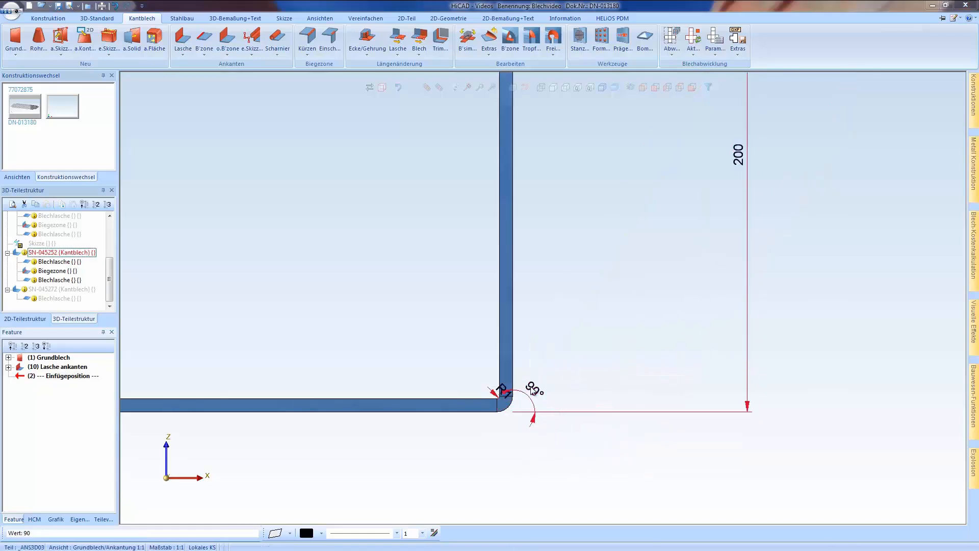
type("60")
key("Return")
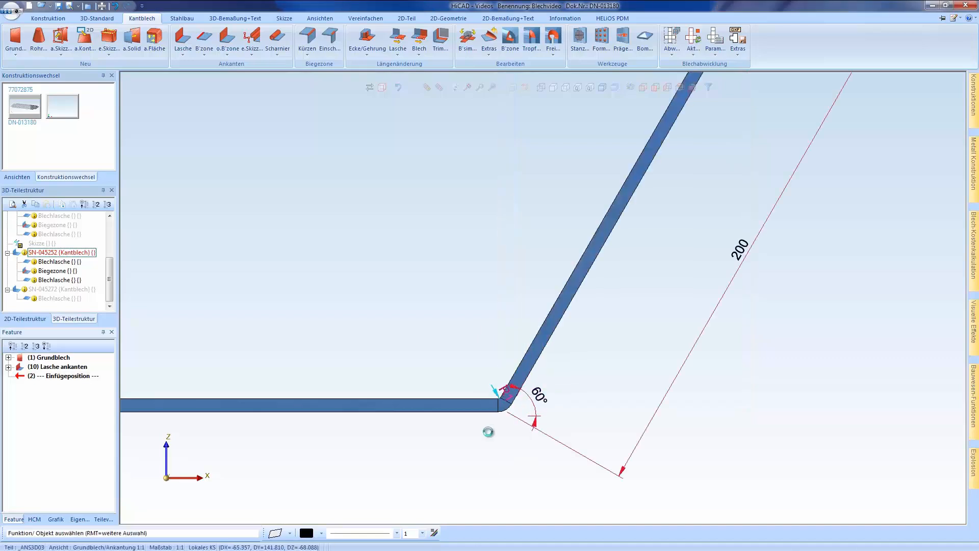
In the top view, create a copy of the bent sheet rotated 90° counterclockwise about the base sheet's upper-left corner
scroll(488, 432, "down", 2)
middle_click_drag(501, 412, 519, 424)
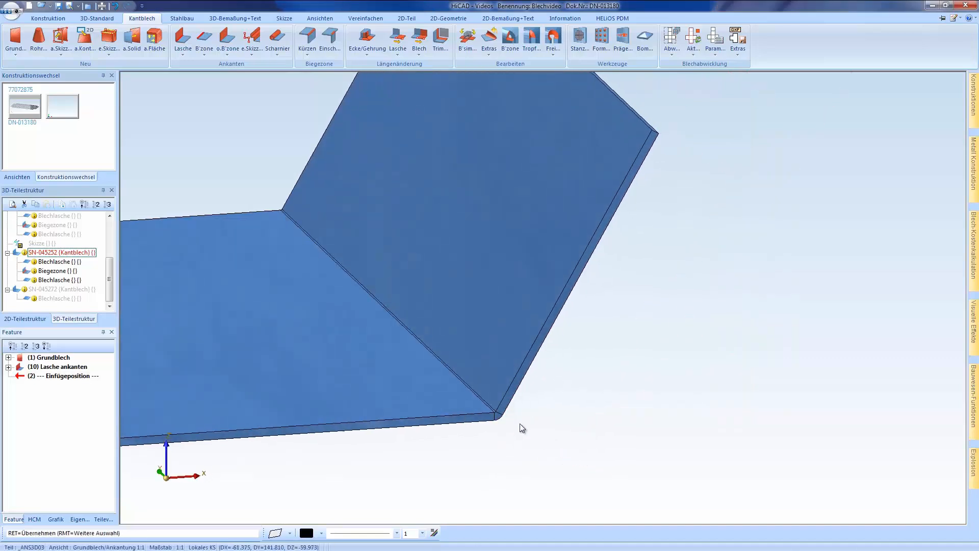
scroll(617, 393, "down", 3)
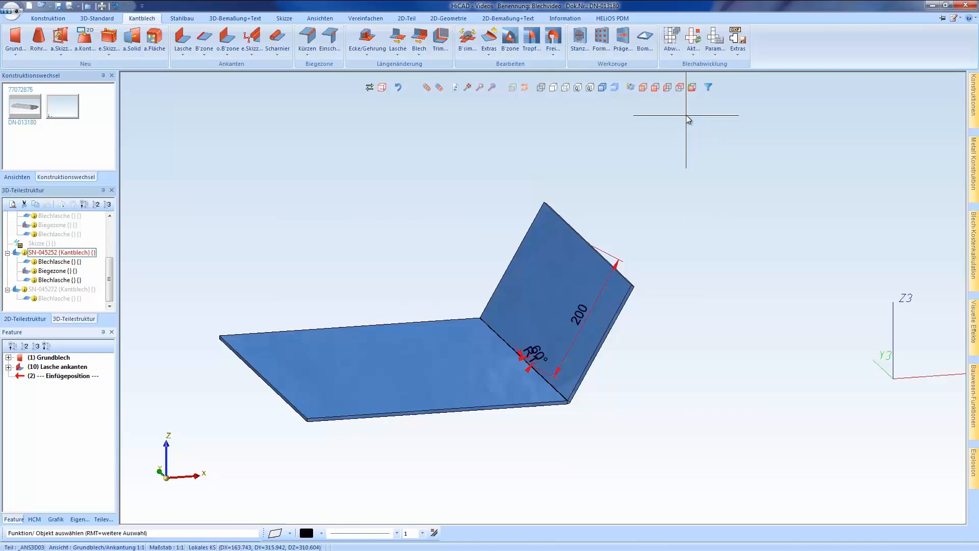
left_click(680, 87)
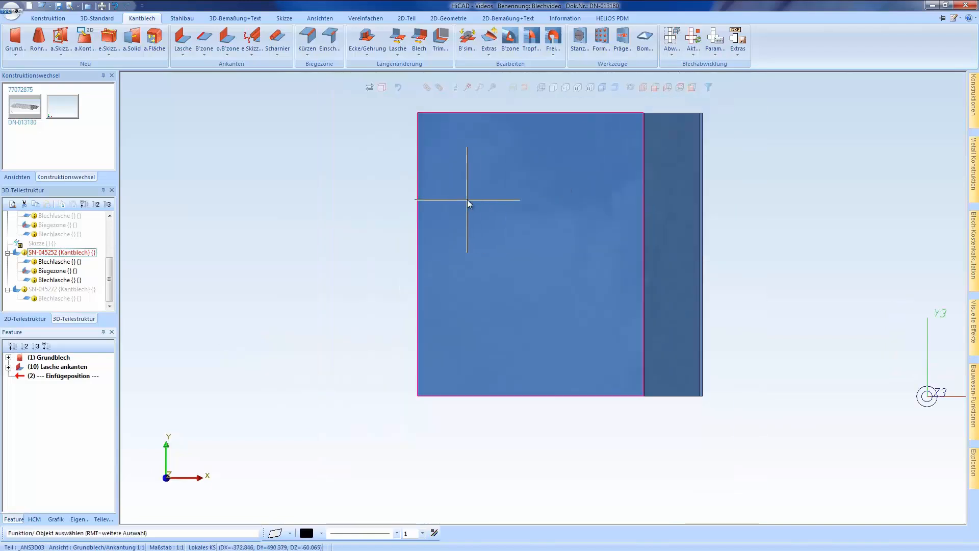
right_click(467, 200)
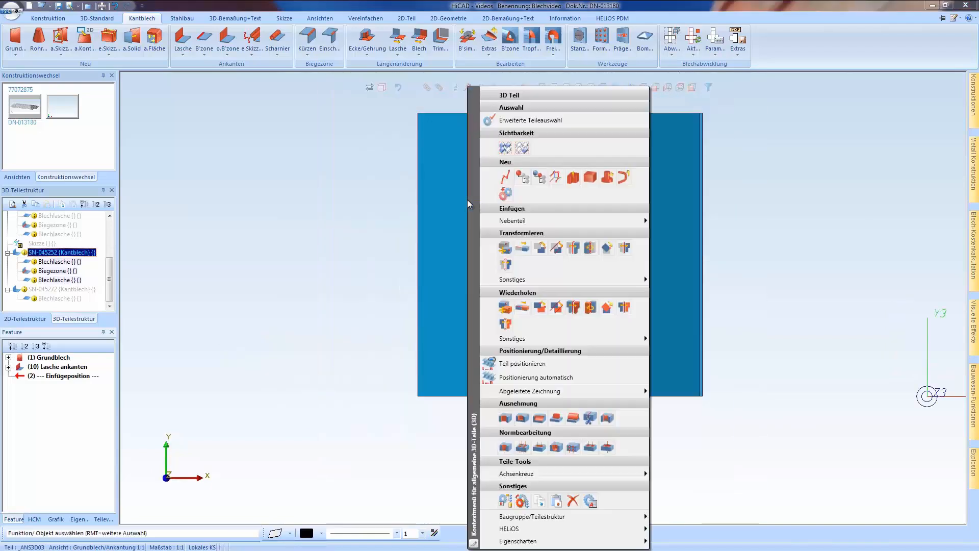
left_click(605, 306)
scroll(454, 300, "down", 3)
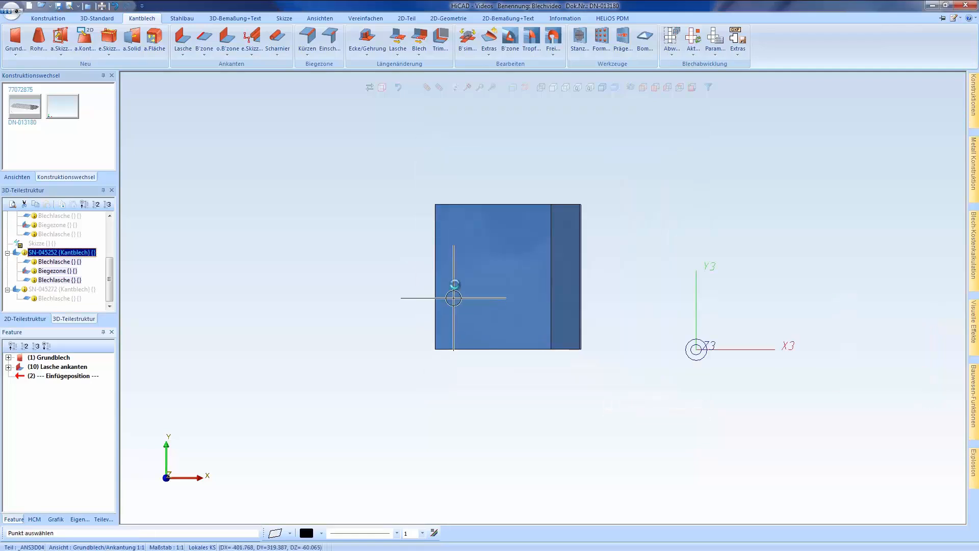
left_click(440, 206)
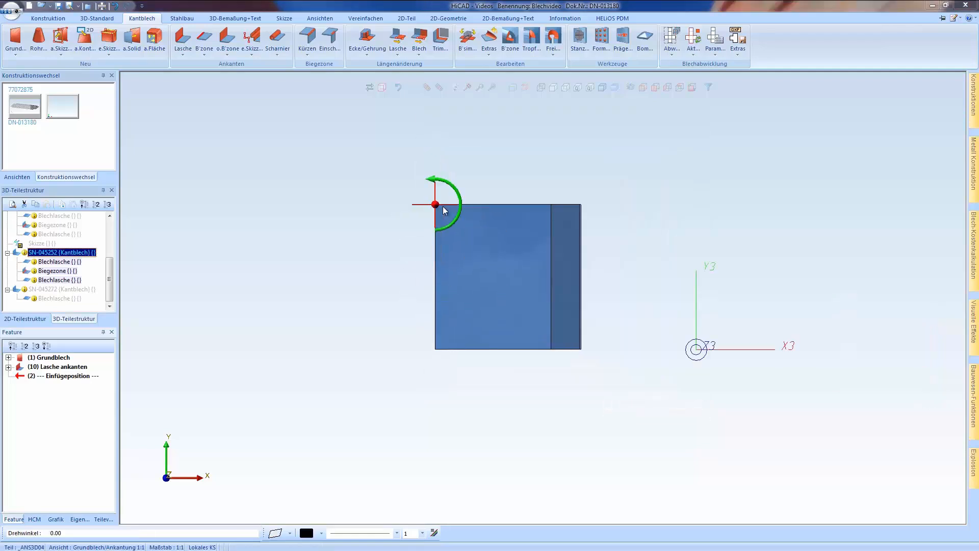
key("Return")
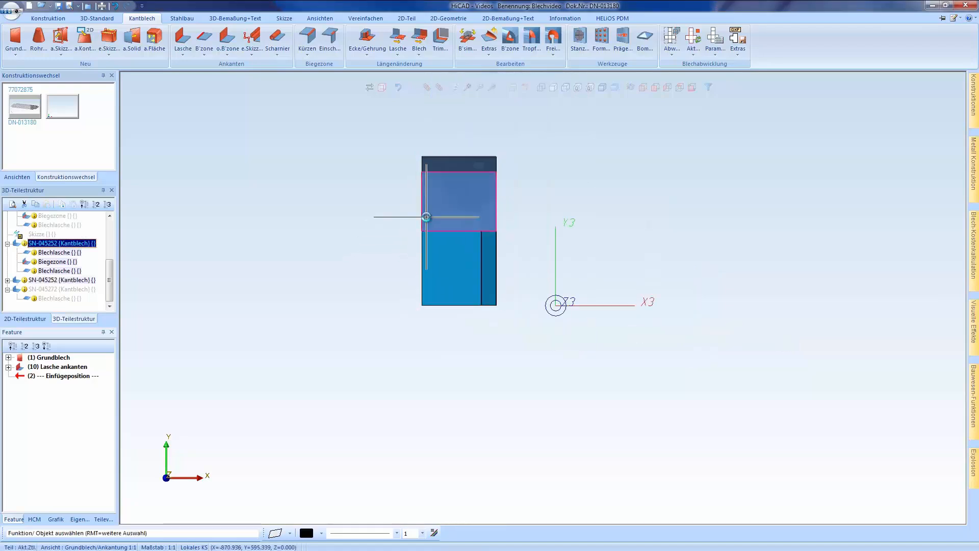
Move the rotated copy so its lower-right corner meets the upper-left corner of the original sheet
right_click(427, 220)
left_click(464, 248)
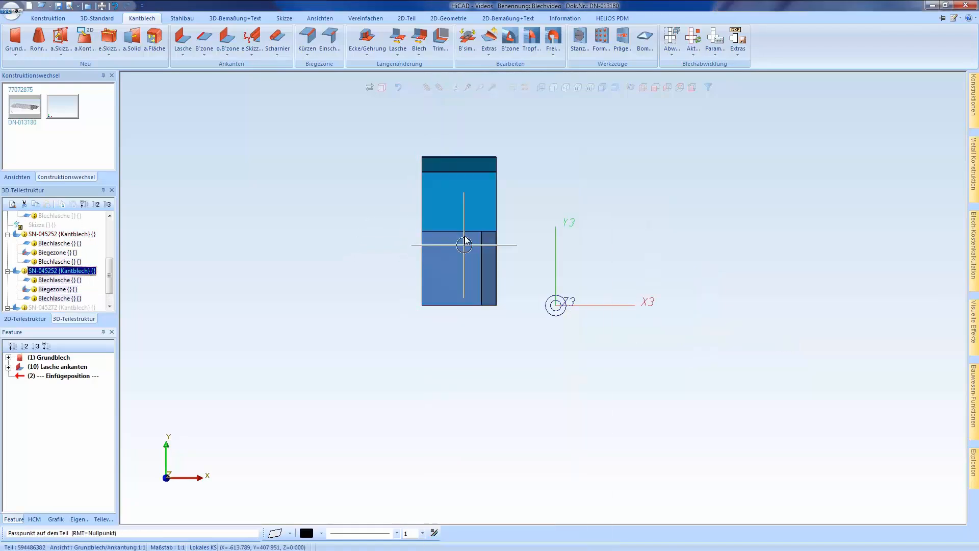
left_click(492, 227)
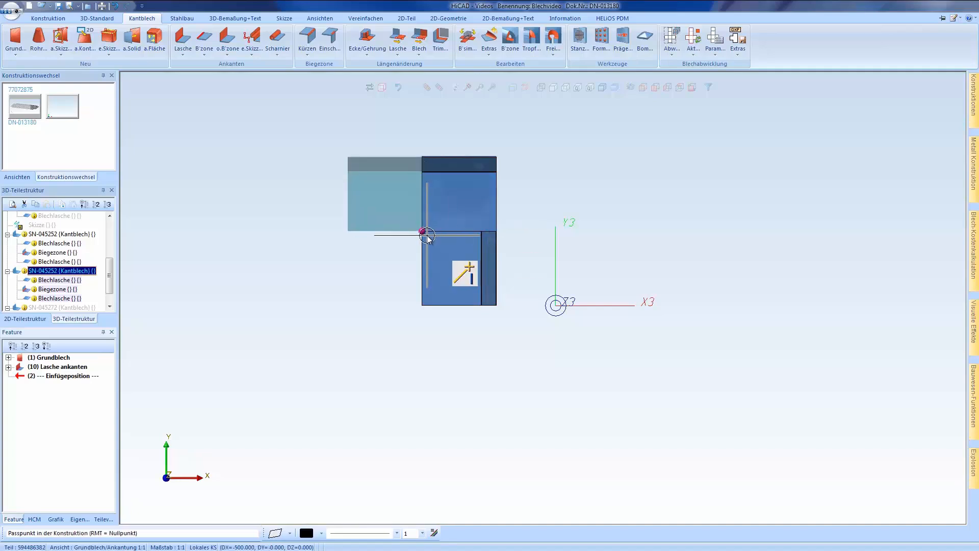
left_click(422, 231)
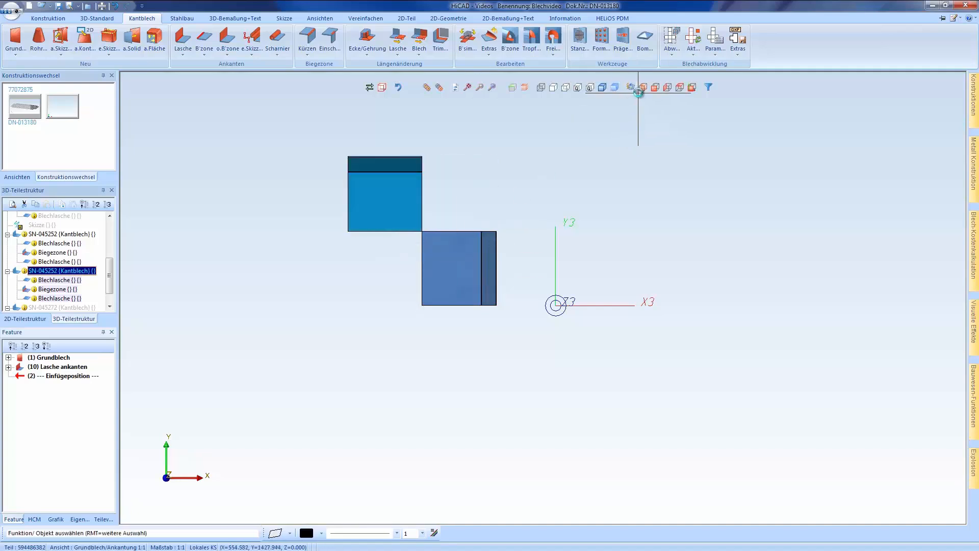
Mitre the two flanges along their upper edges in Gehrung mit Nachbarn mode, extending them with a 0.2 cutting gap
left_click(643, 87)
scroll(459, 244, "up", 3)
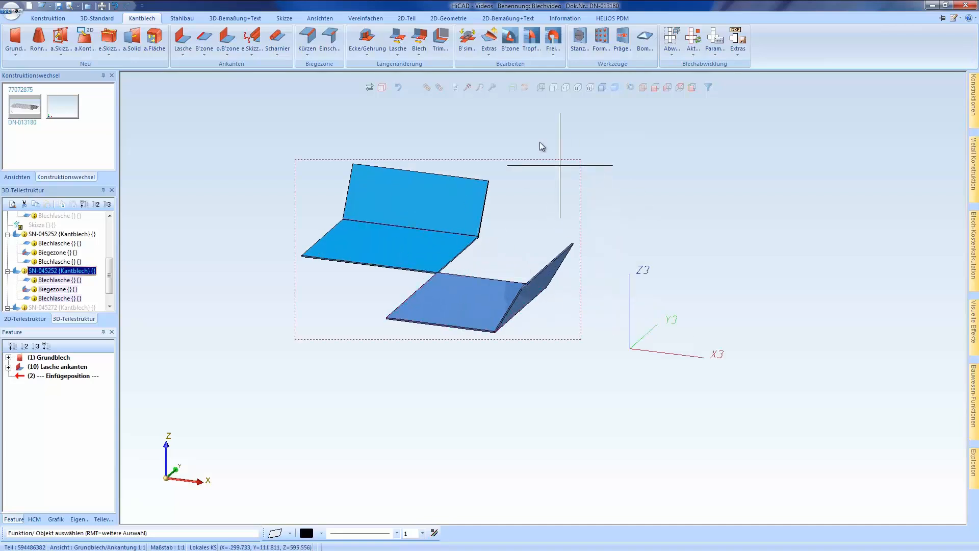
left_click(367, 37)
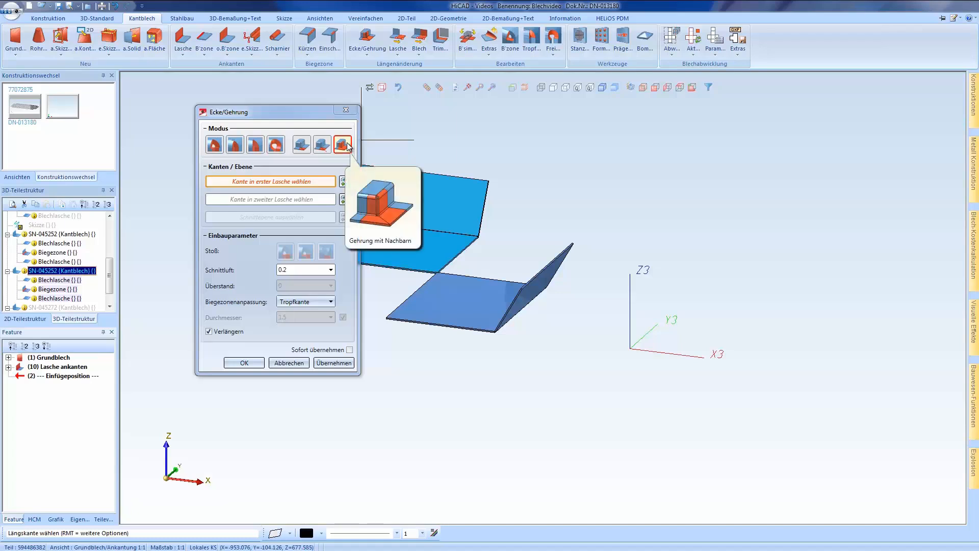
left_click(306, 145)
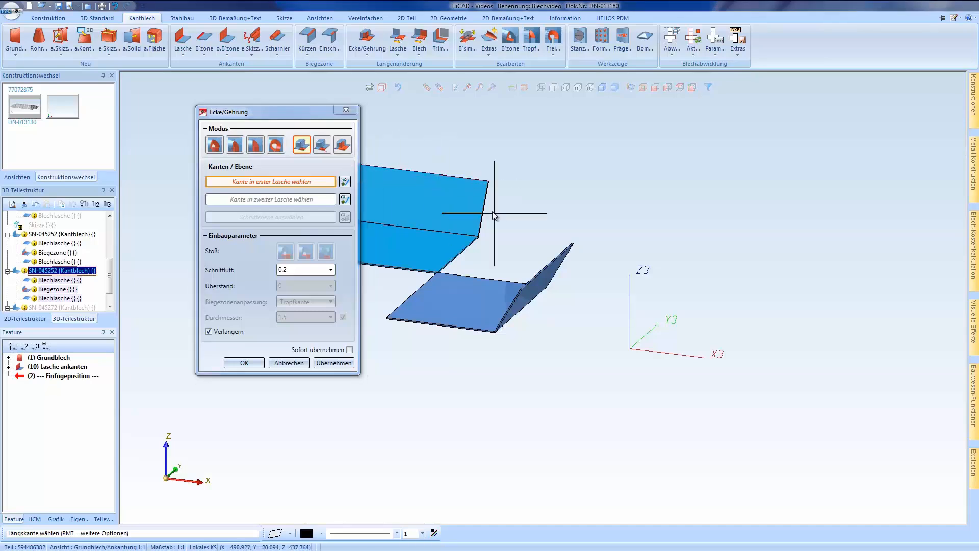
left_click(343, 146)
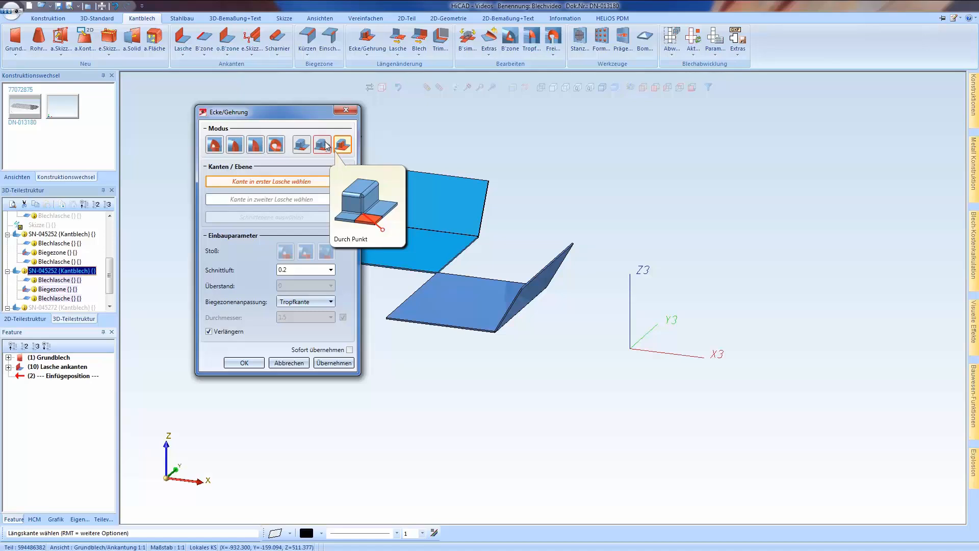
left_click(448, 179)
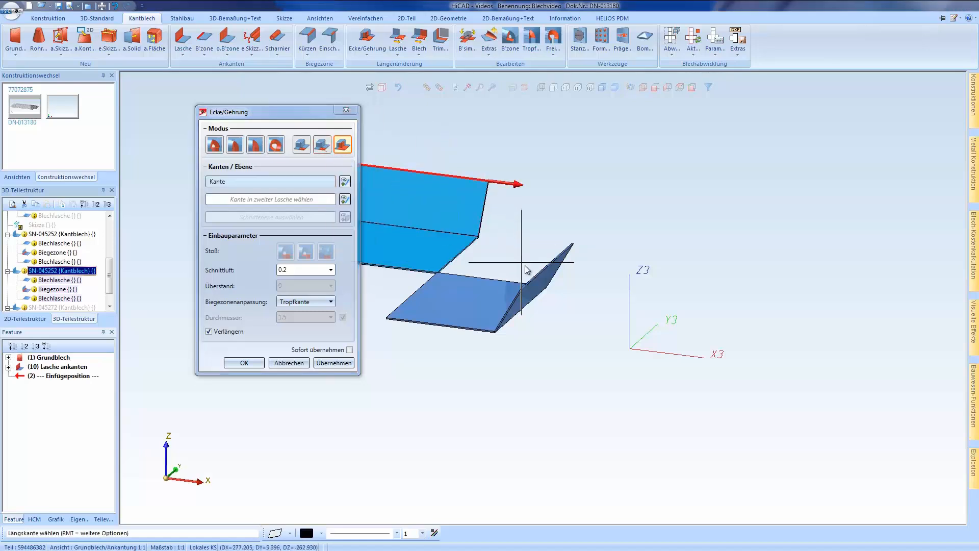
scroll(526, 270, "up", 2)
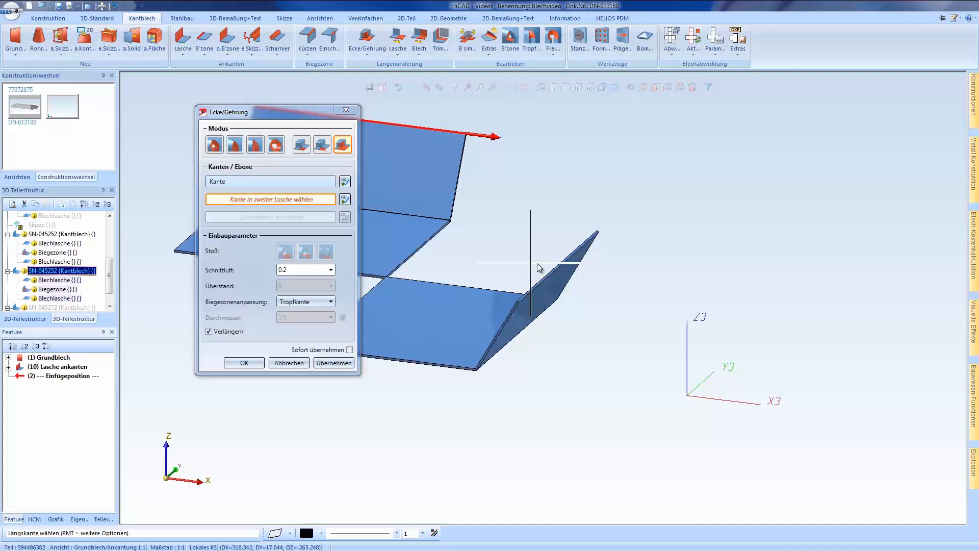
left_click(570, 258)
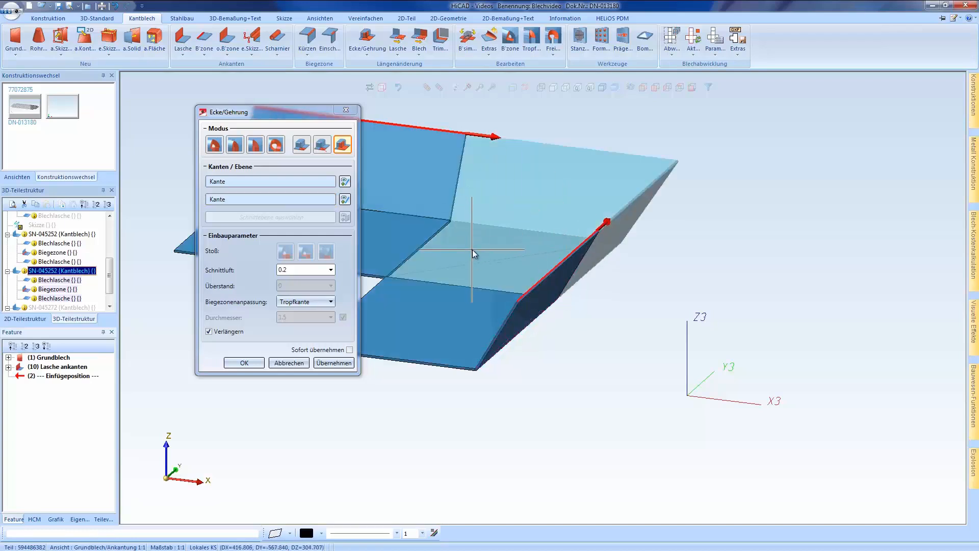
scroll(475, 258, "up", 2)
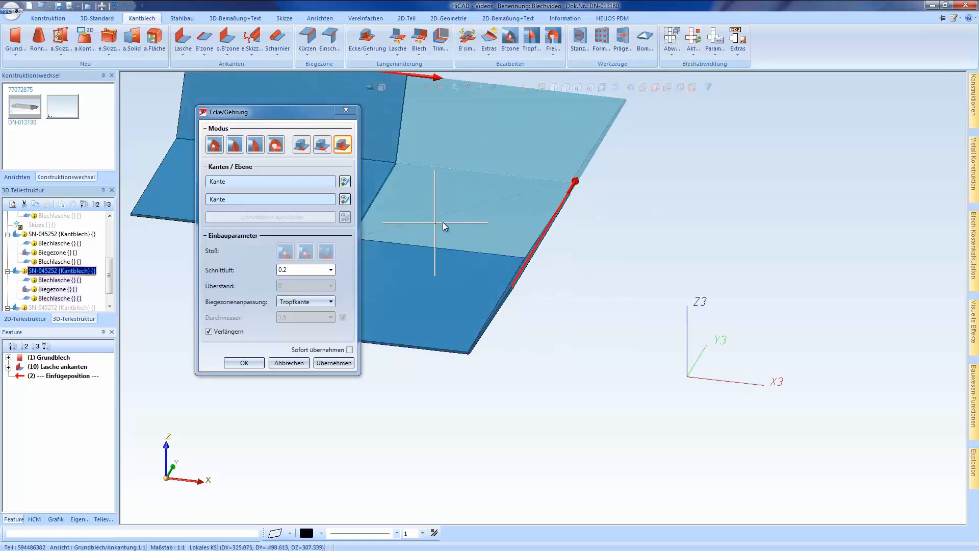
left_click(239, 365)
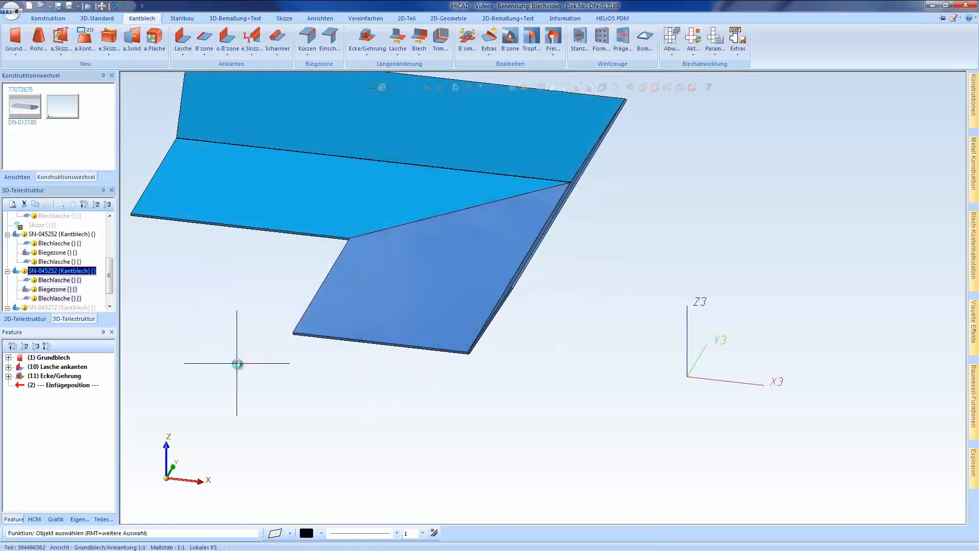
scroll(468, 424, "down", 2)
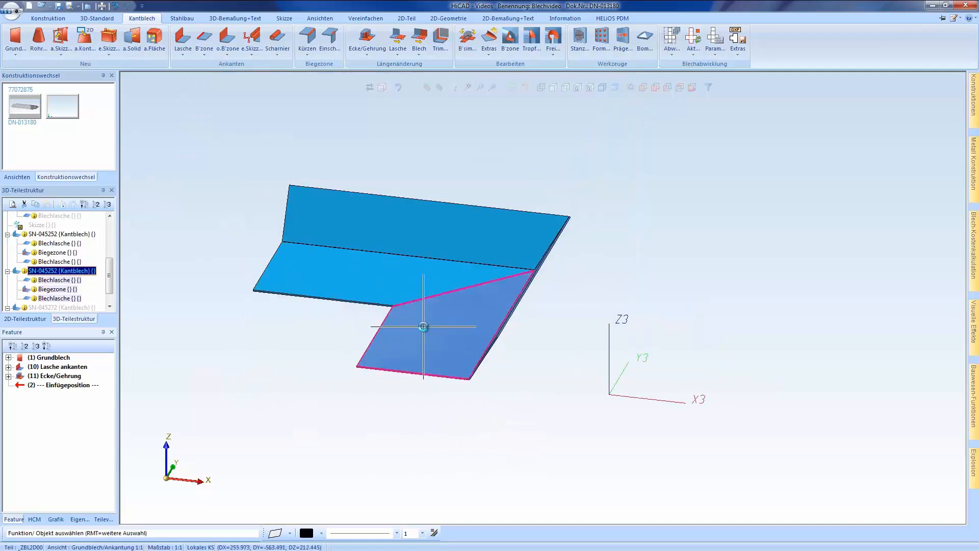
mouse_move(424, 326)
middle_mouse_down()
mouse_move(452, 323)
mouse_move(439, 323)
middle_mouse_up()
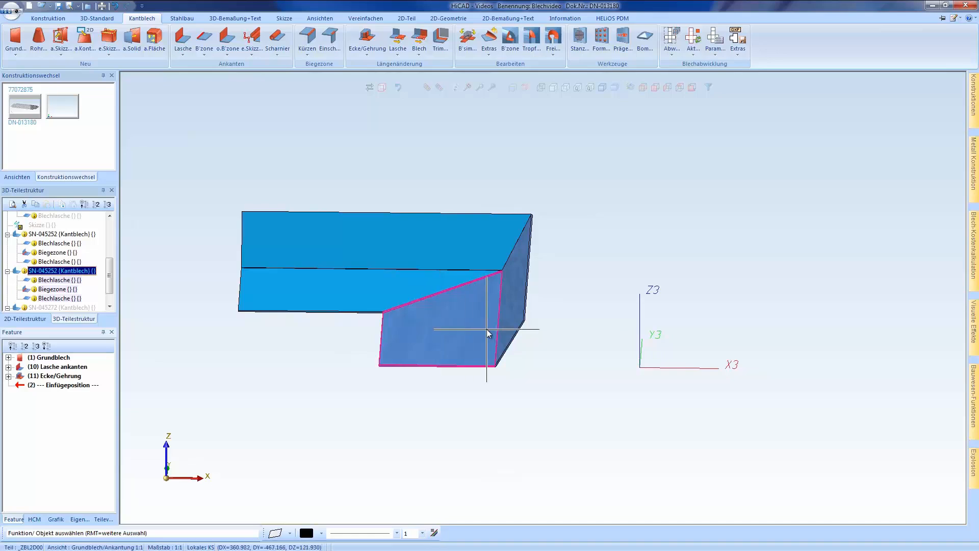
Hide the Grundblech/Ankantung view and display the Lochblech view
left_click(23, 180)
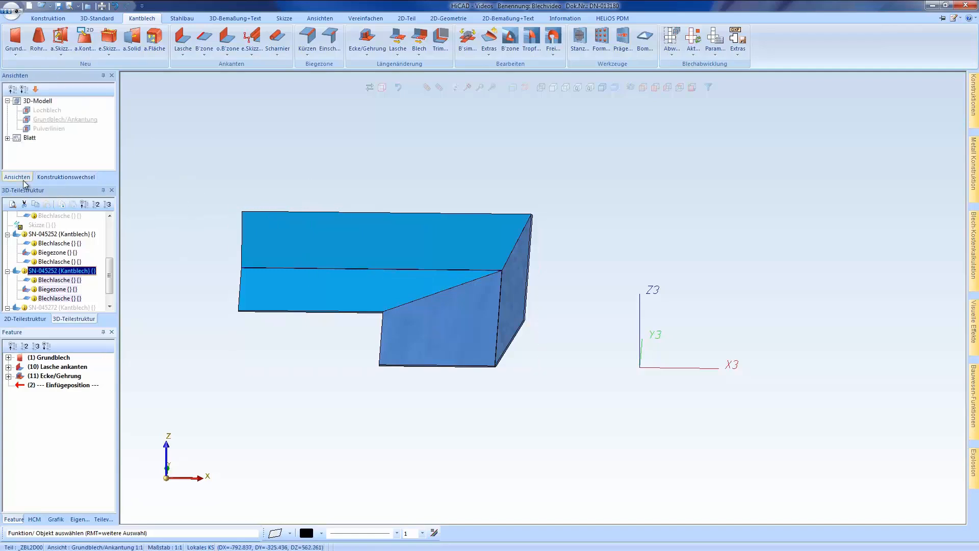
left_click(56, 121)
right_click(55, 122)
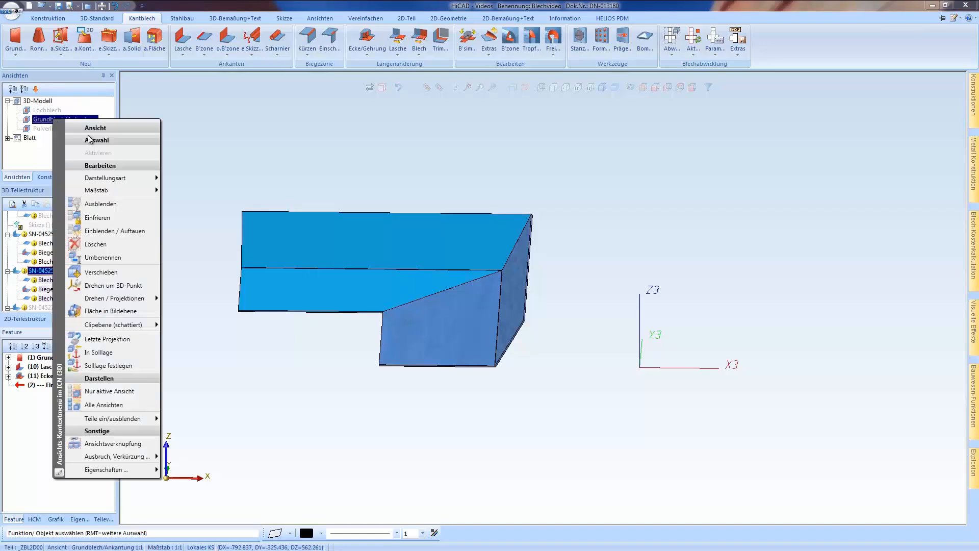
left_click(101, 206)
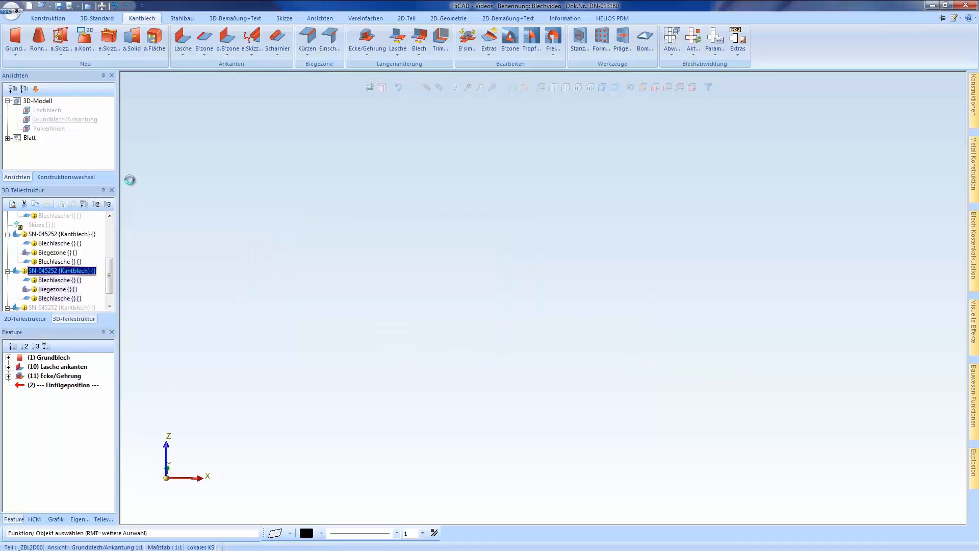
right_click(47, 112)
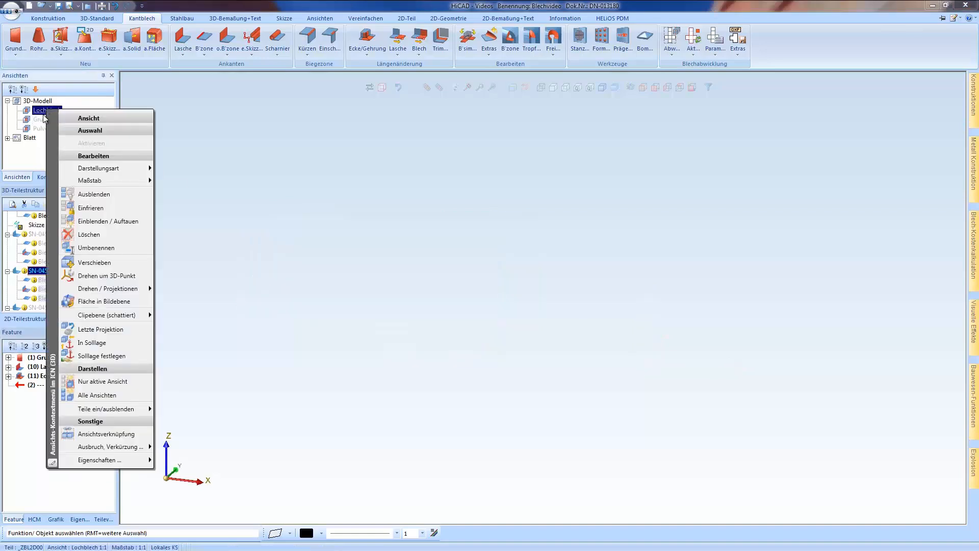
left_click(101, 223)
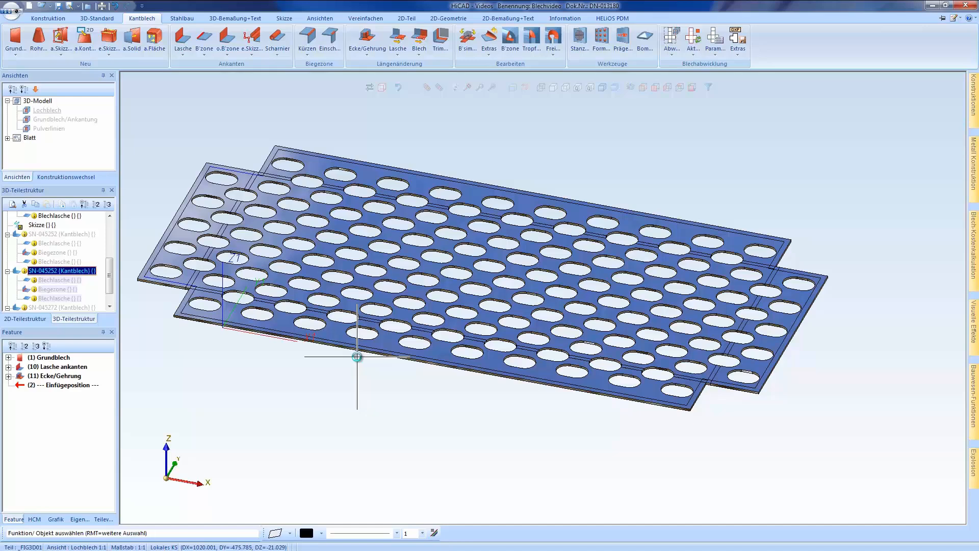
Try the flush (Bündig) option on the perforated sheet's Lochmuster feature in the top view, and discard the change
left_click(357, 343)
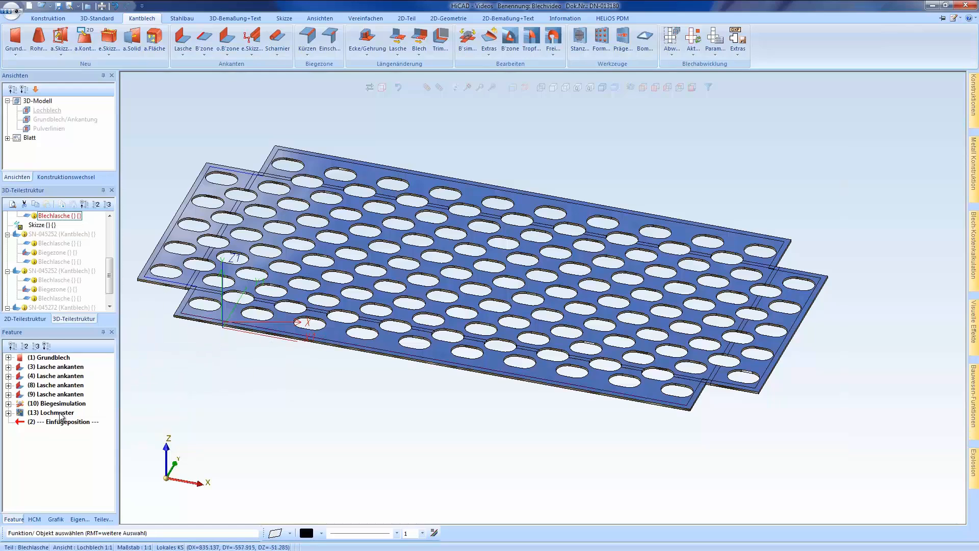
left_click_drag(60, 414, 76, 424)
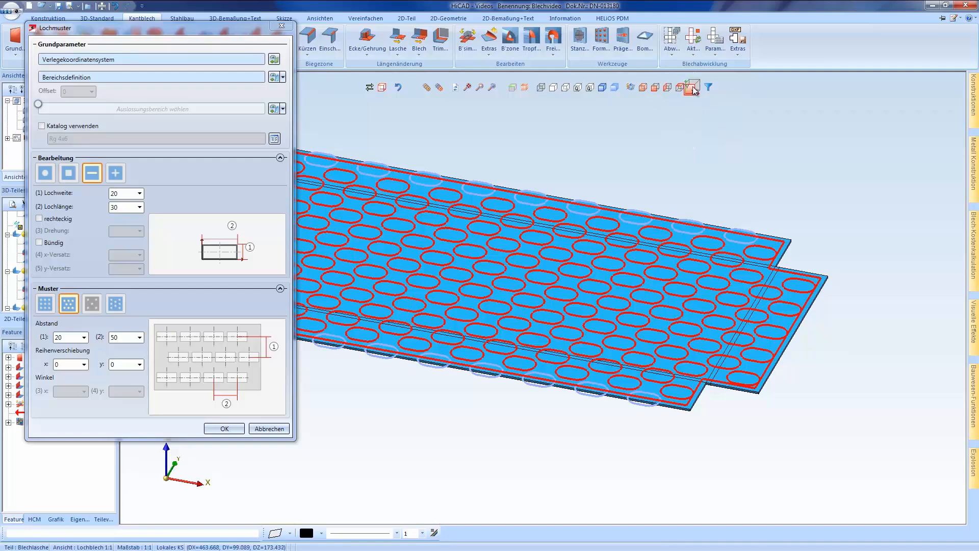
left_click(692, 88)
scroll(508, 329, "up", 5)
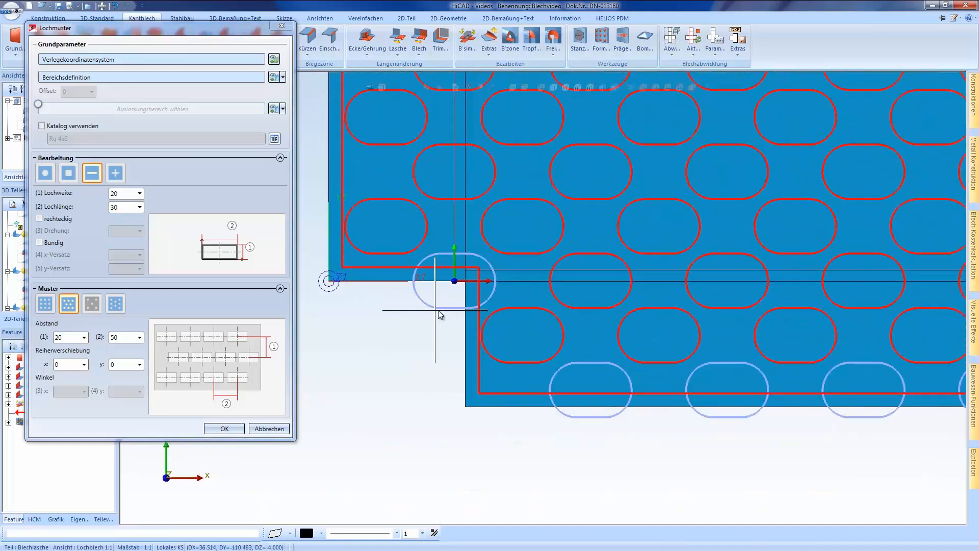
left_click(455, 282)
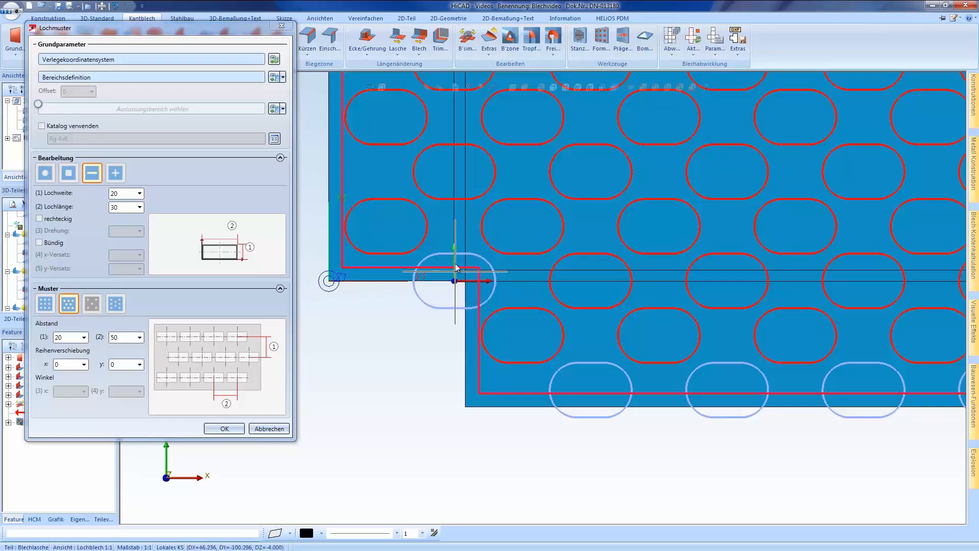
left_click(496, 281)
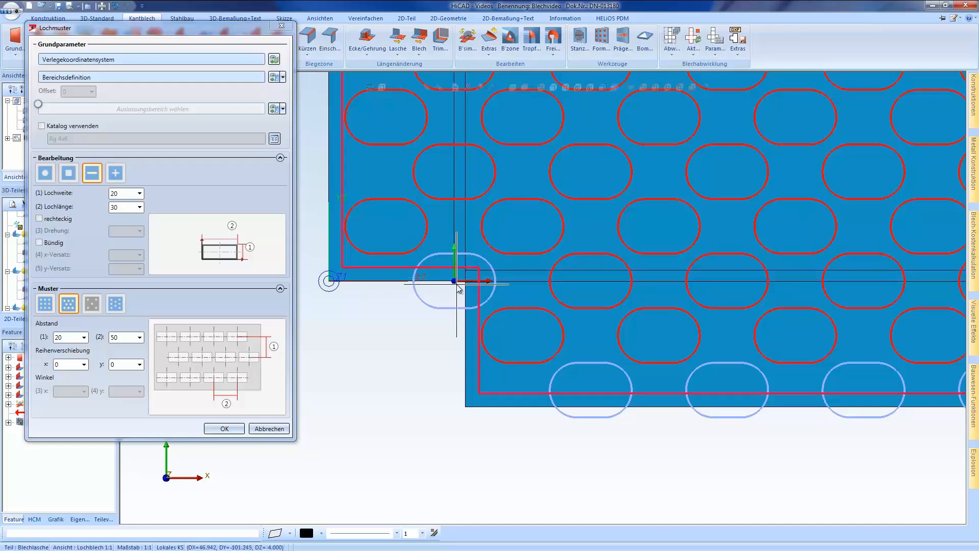
left_click(40, 243)
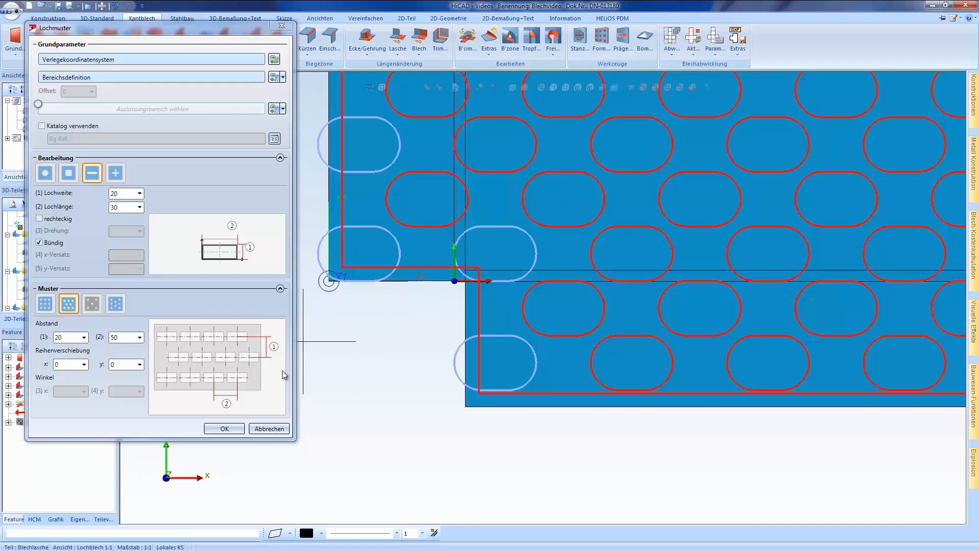
left_click(270, 429)
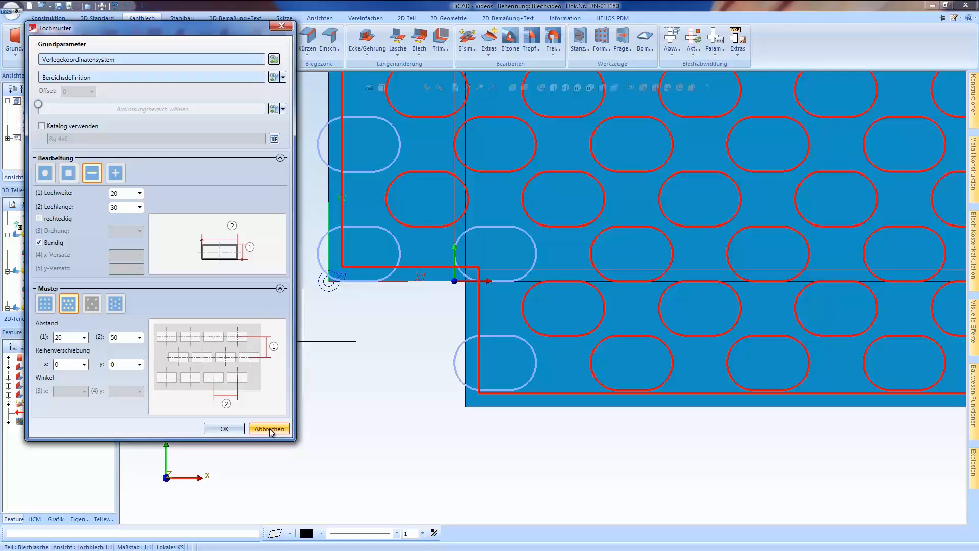
scroll(334, 427, "down", 3)
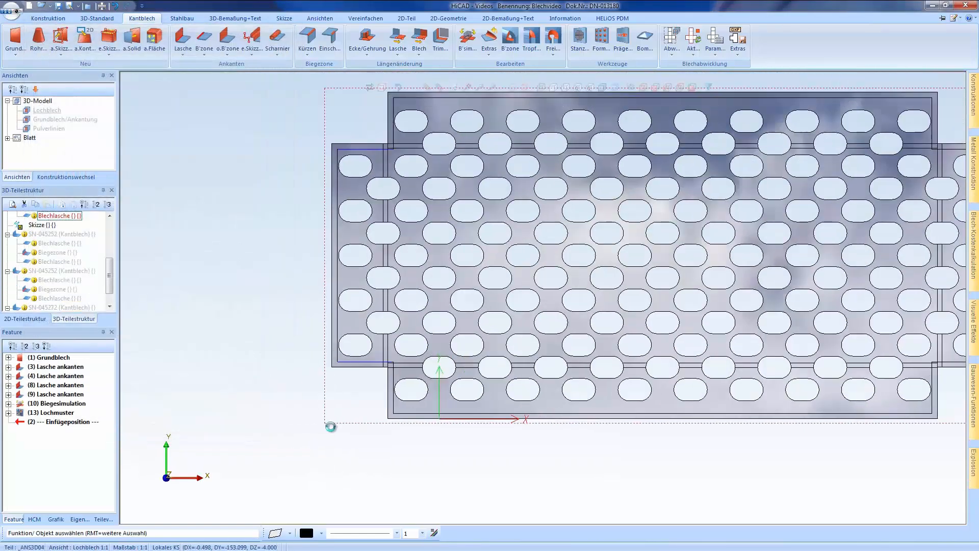
scroll(225, 321, "down", 1)
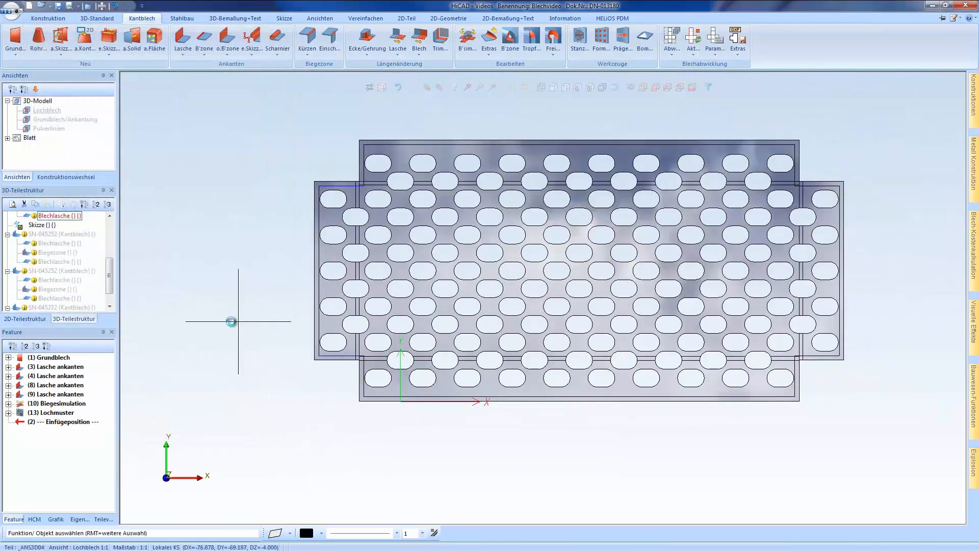
Activate the Pulverlinien view, hide the Lochblech view, and display the Pulverlinien sheet
left_click(49, 128)
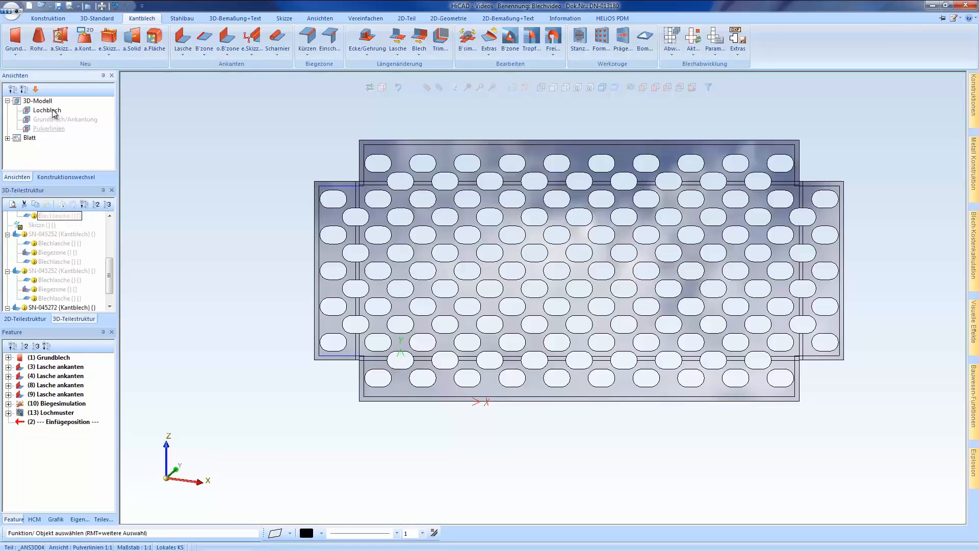
right_click(53, 110)
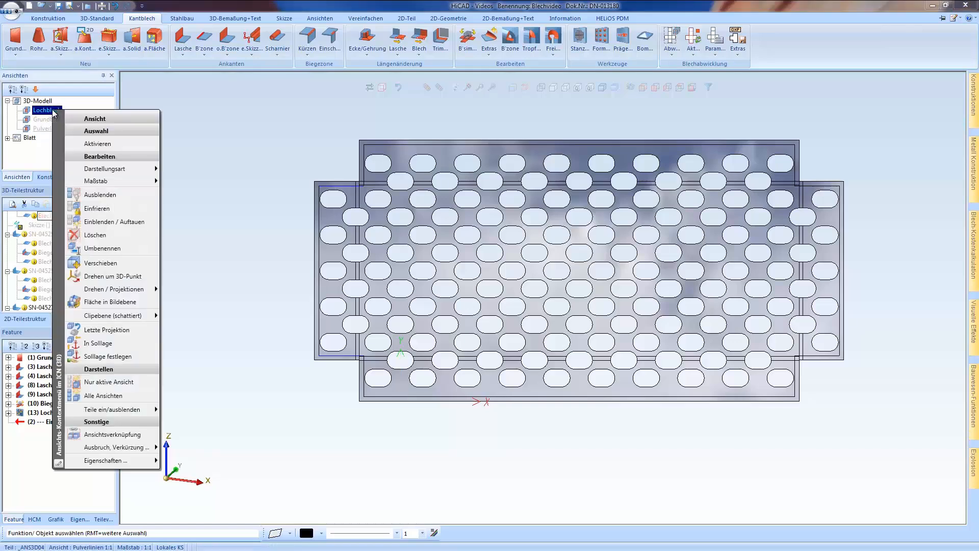
left_click(110, 194)
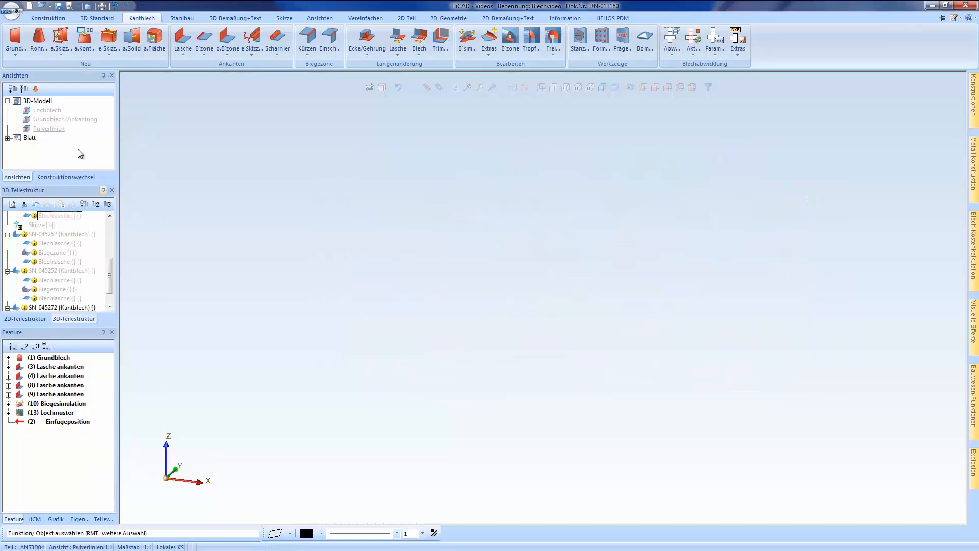
right_click(55, 133)
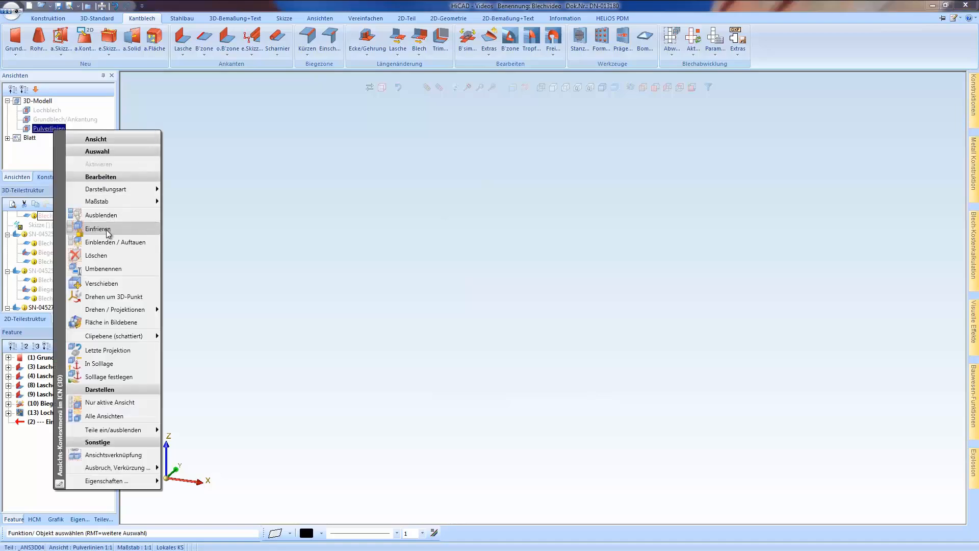
left_click(112, 242)
scroll(262, 245, "down", 3)
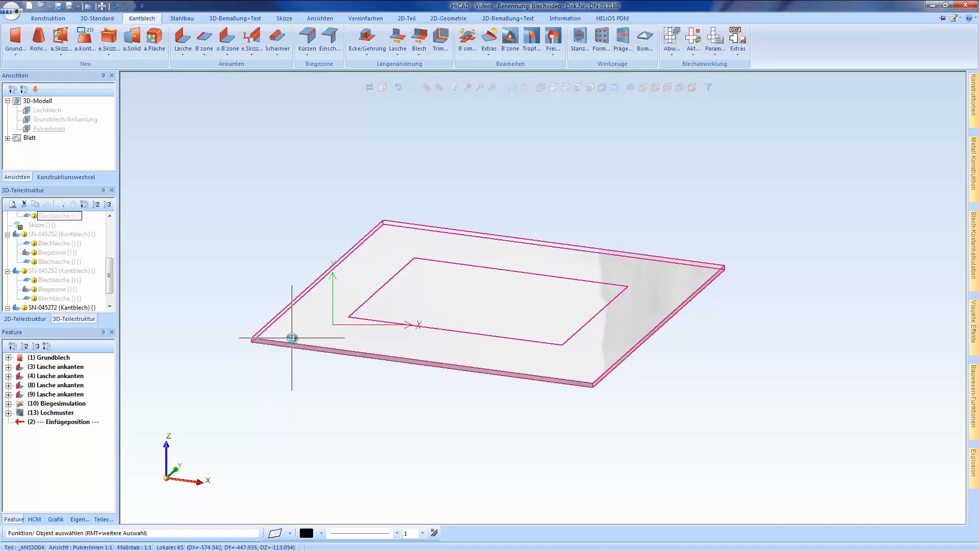
Start a sheet development (Blechabwicklung) of the Pulverlinien sheet and place its insertion point to the right of the part
left_click(382, 320)
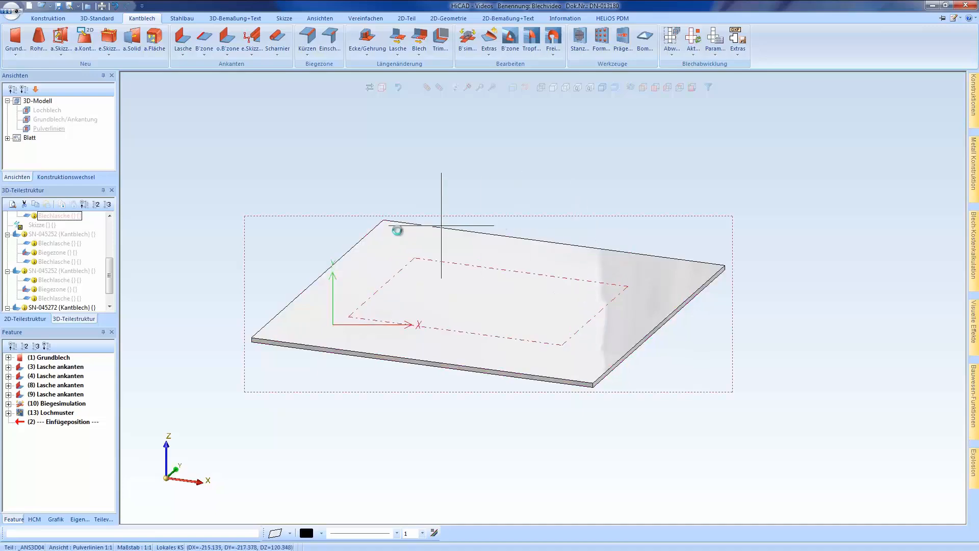
left_click(689, 51)
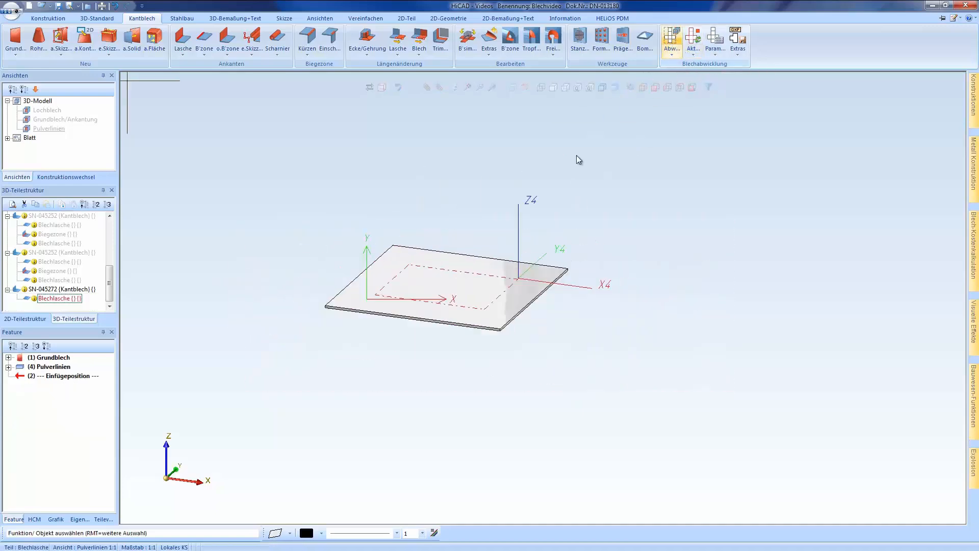
left_click(605, 333)
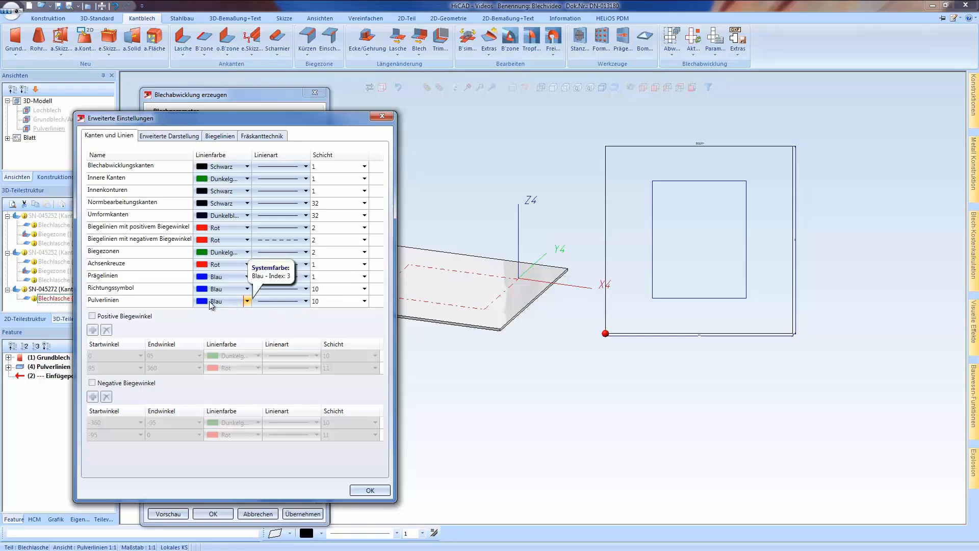
Set the development's Pulverlinien to a dash-dot line type on layer (Schicht) 5, and create the development
left_click(306, 301)
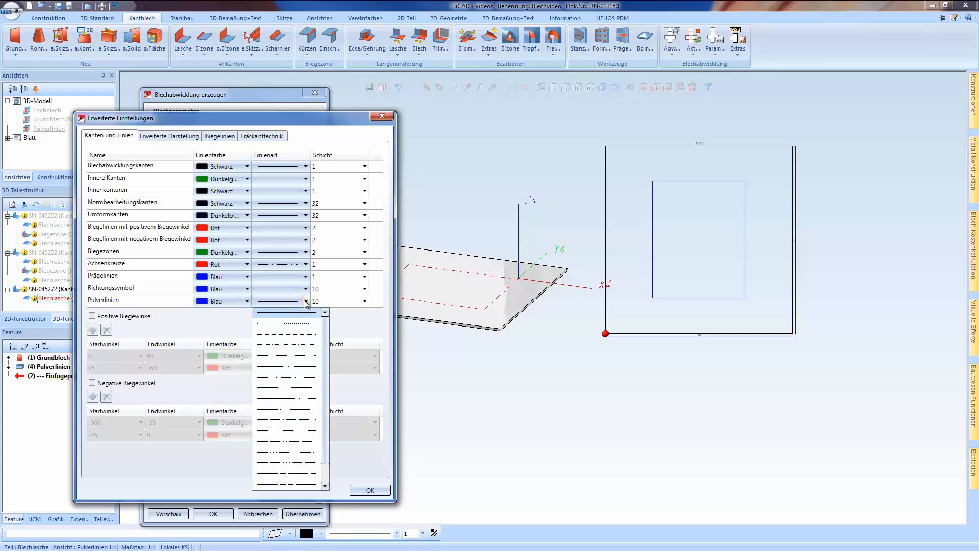
left_click(288, 356)
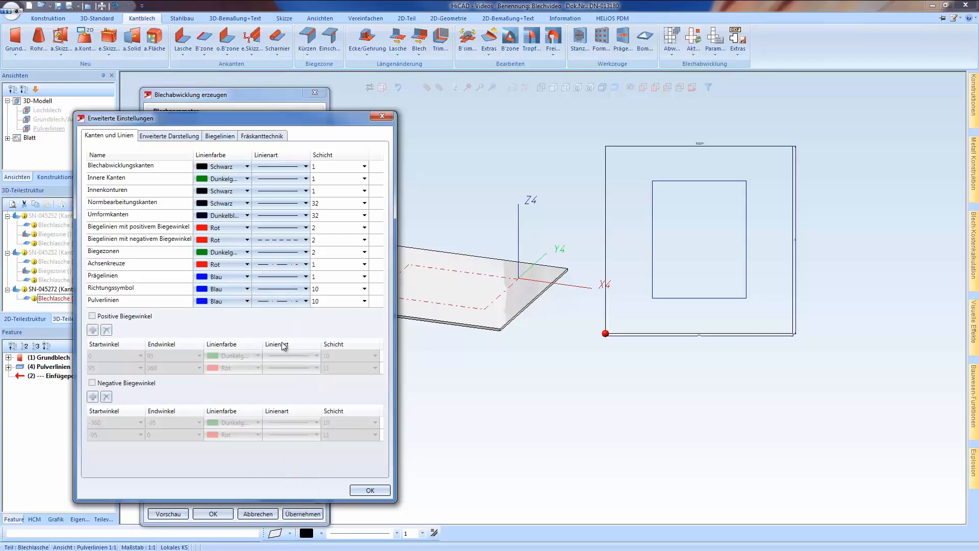
left_click(365, 302)
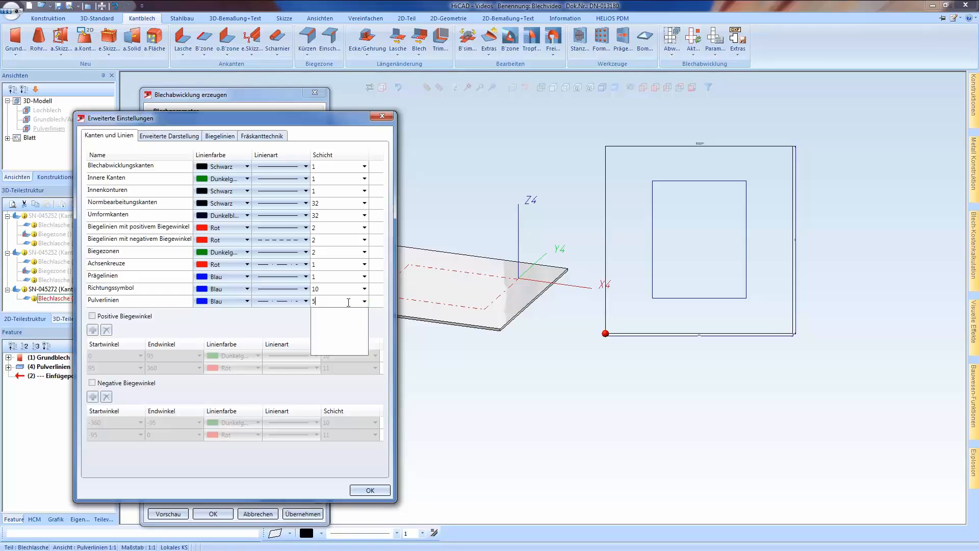
key("Return")
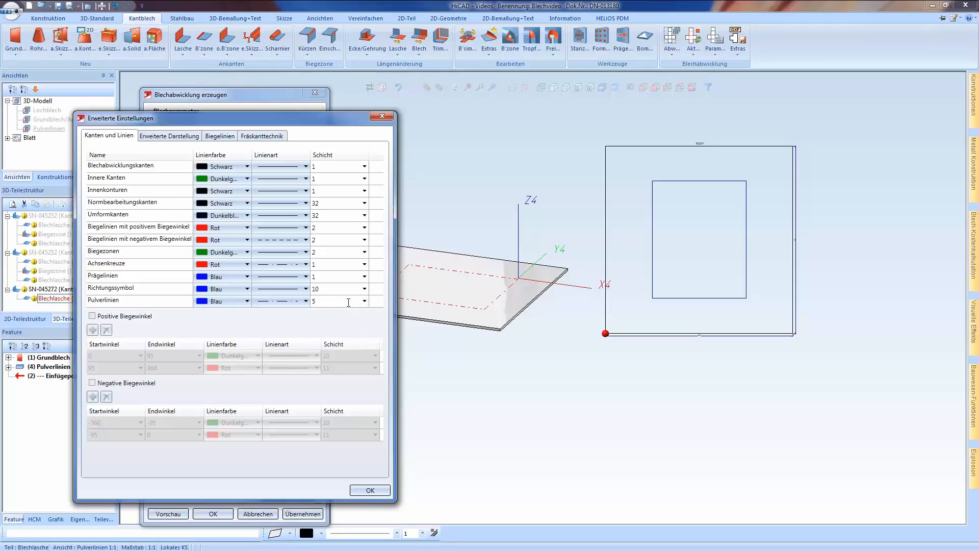
left_click(370, 491)
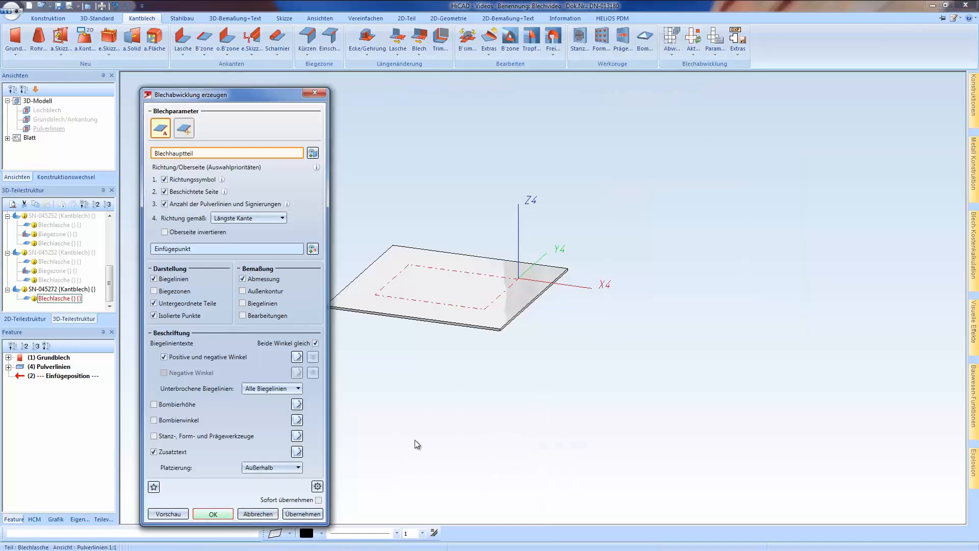
key("Return")
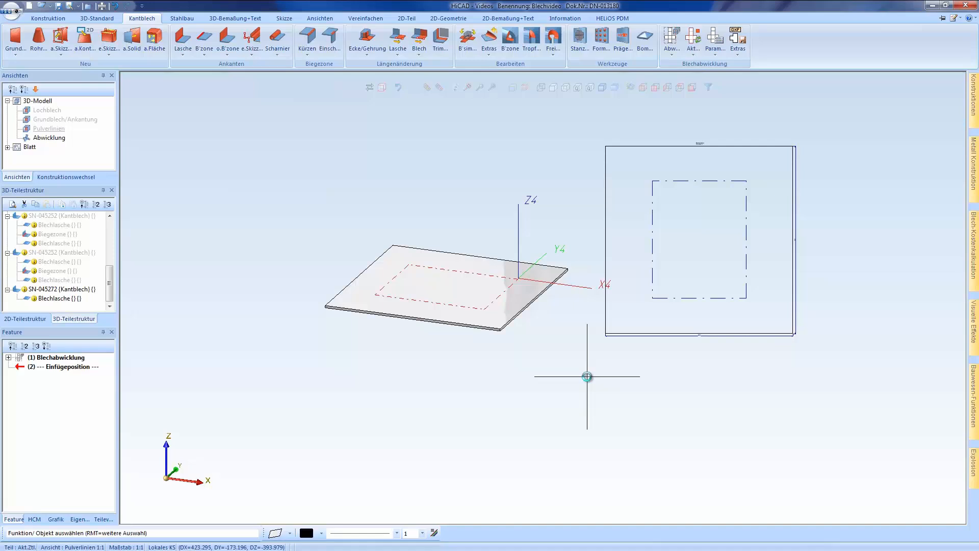
Query the line information of the upper powder line in the development, checking its layer, and close the read-out
left_click(565, 19)
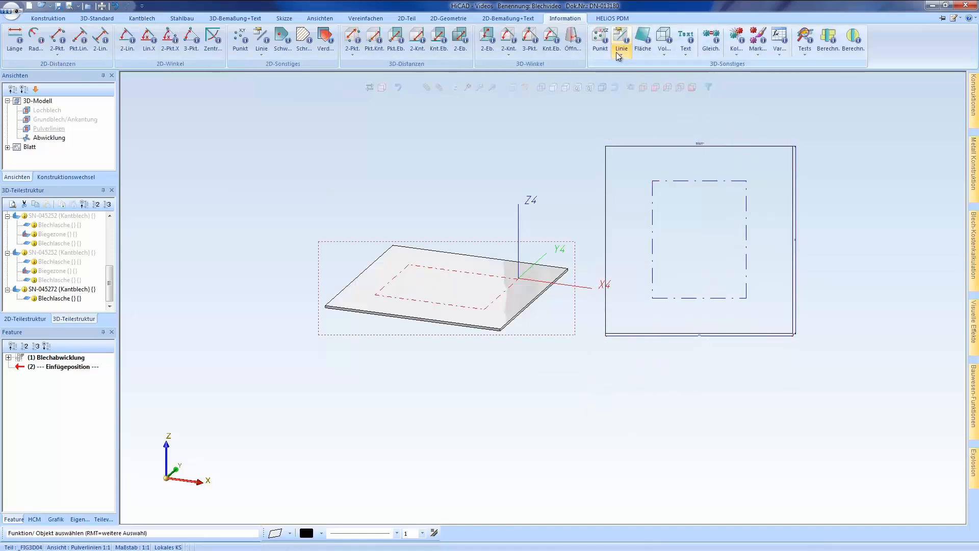
left_click(620, 51)
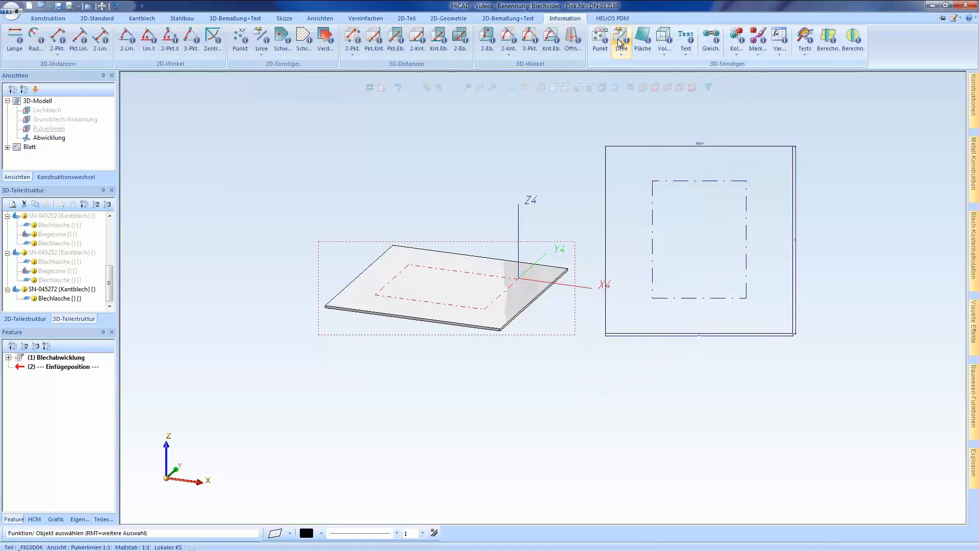
left_click(683, 181)
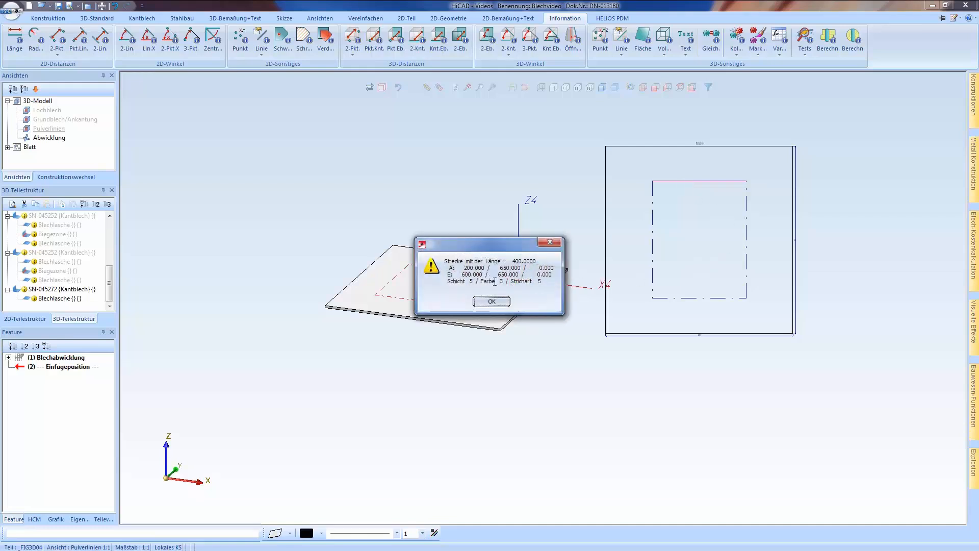
left_click_drag(448, 280, 473, 281)
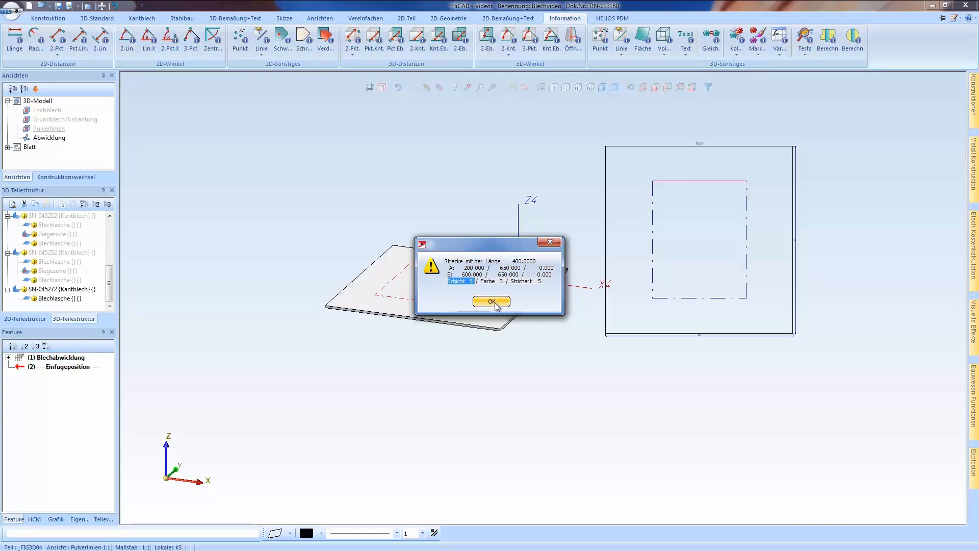
left_click(492, 302)
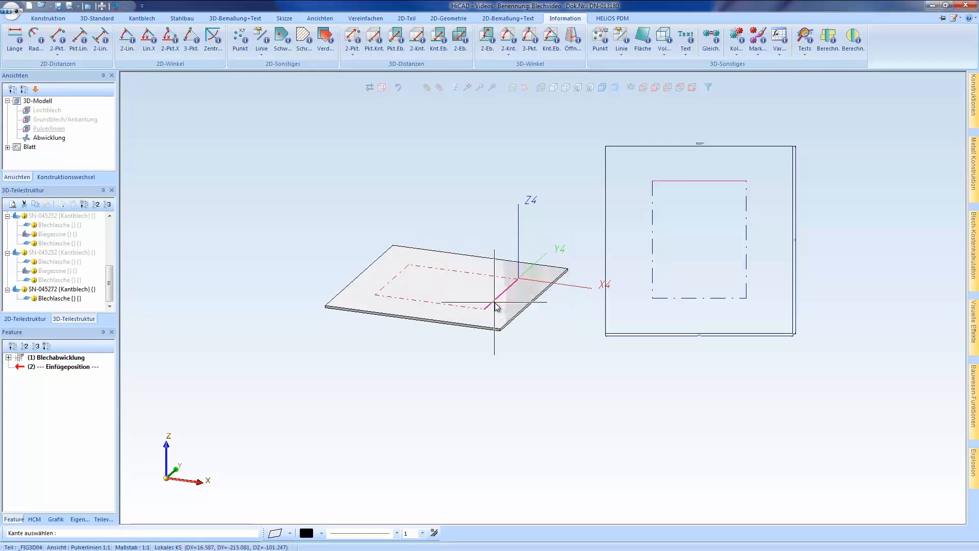